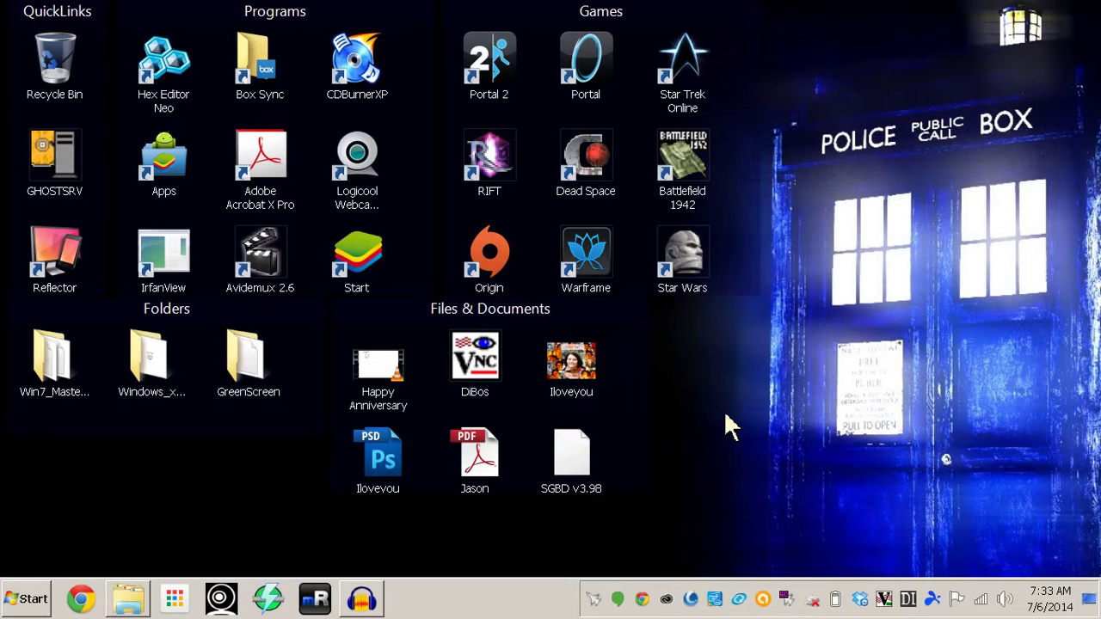
Step: Search for msconfig and open the System Configuration utility
key("super")
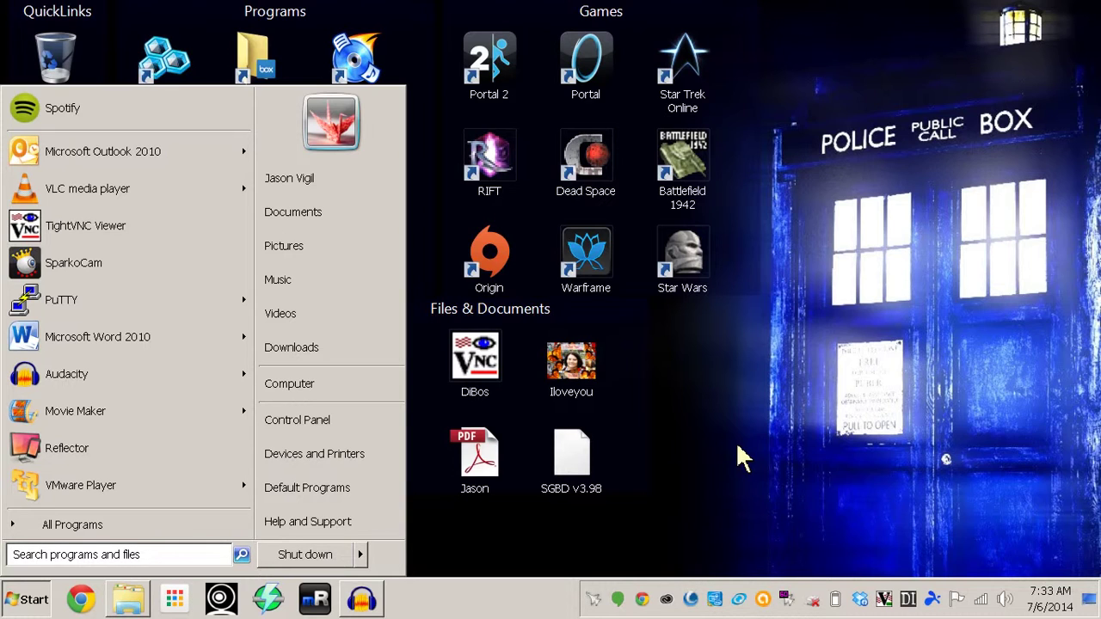
type("msconfi")
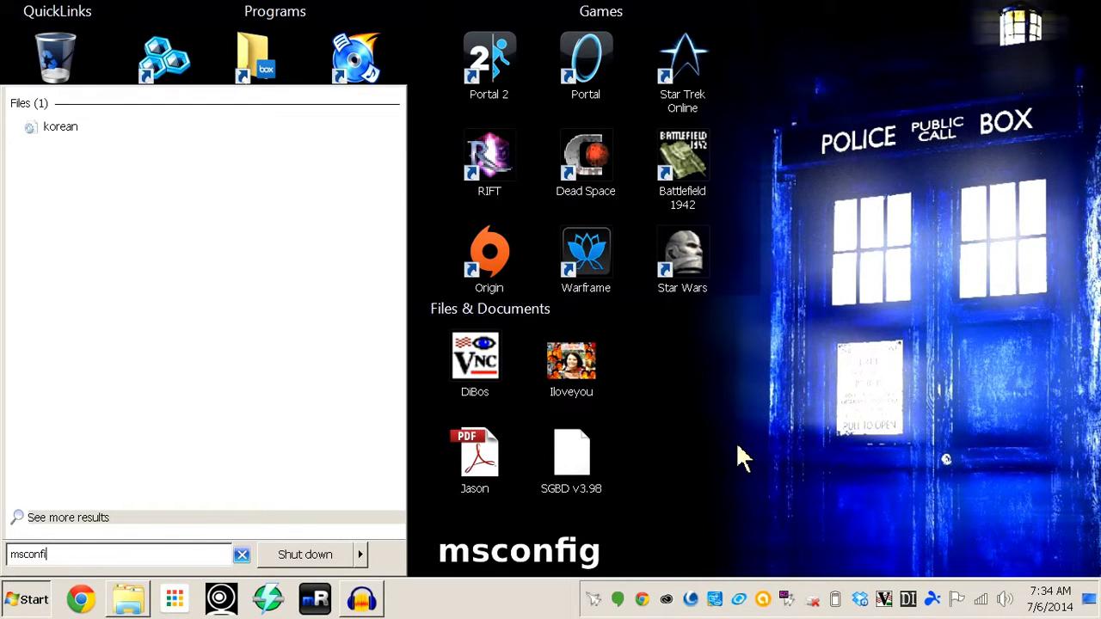
type("g")
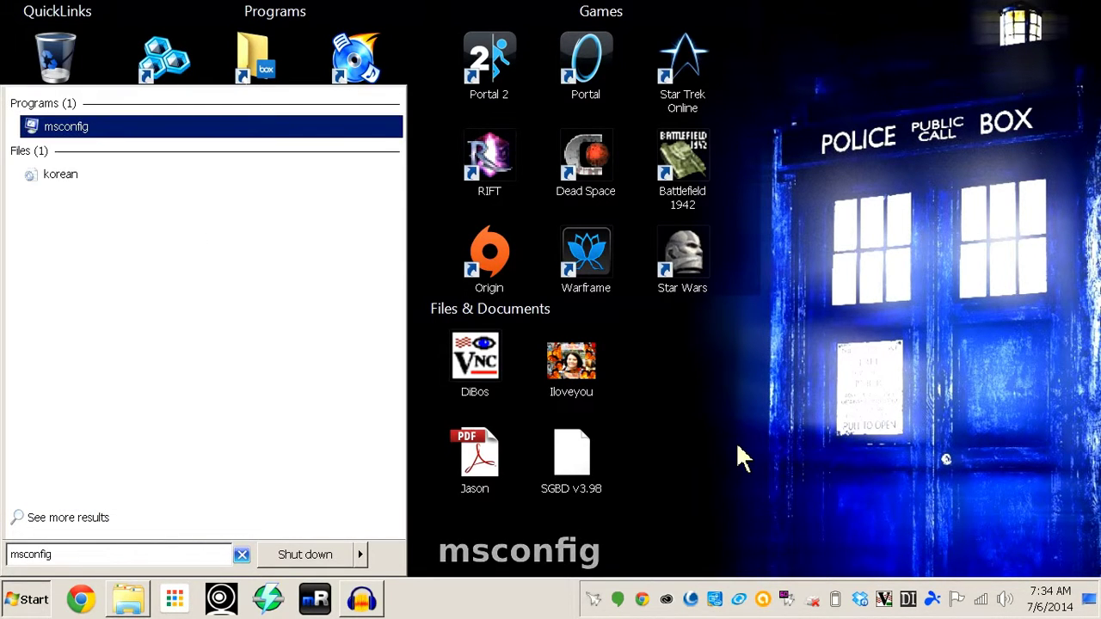
key("Return")
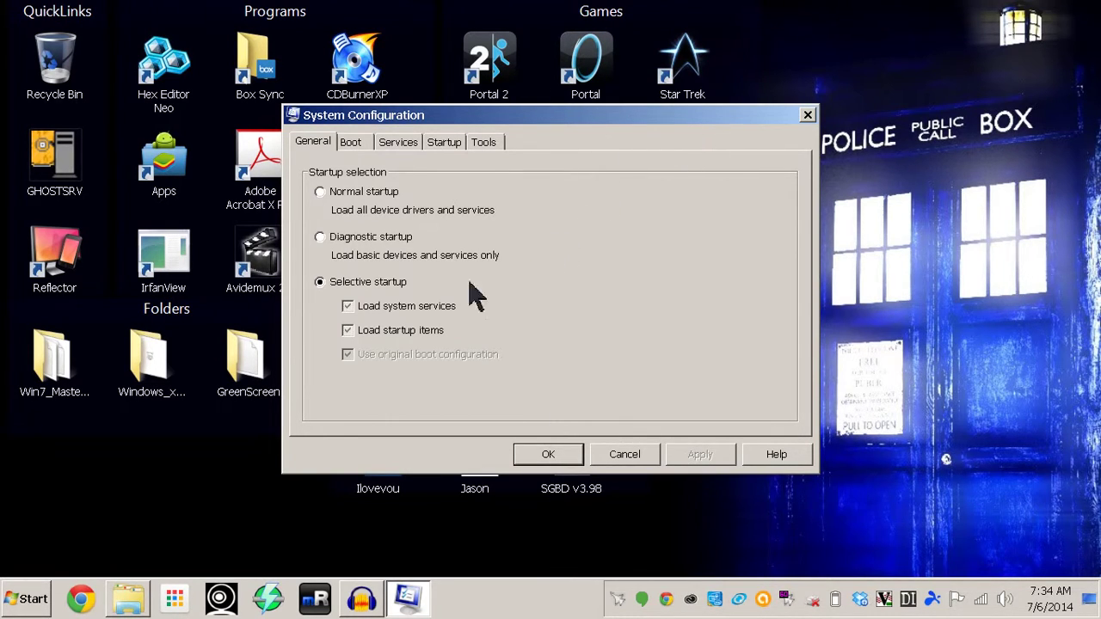
left_click(7, 599)
left_click(9, 597)
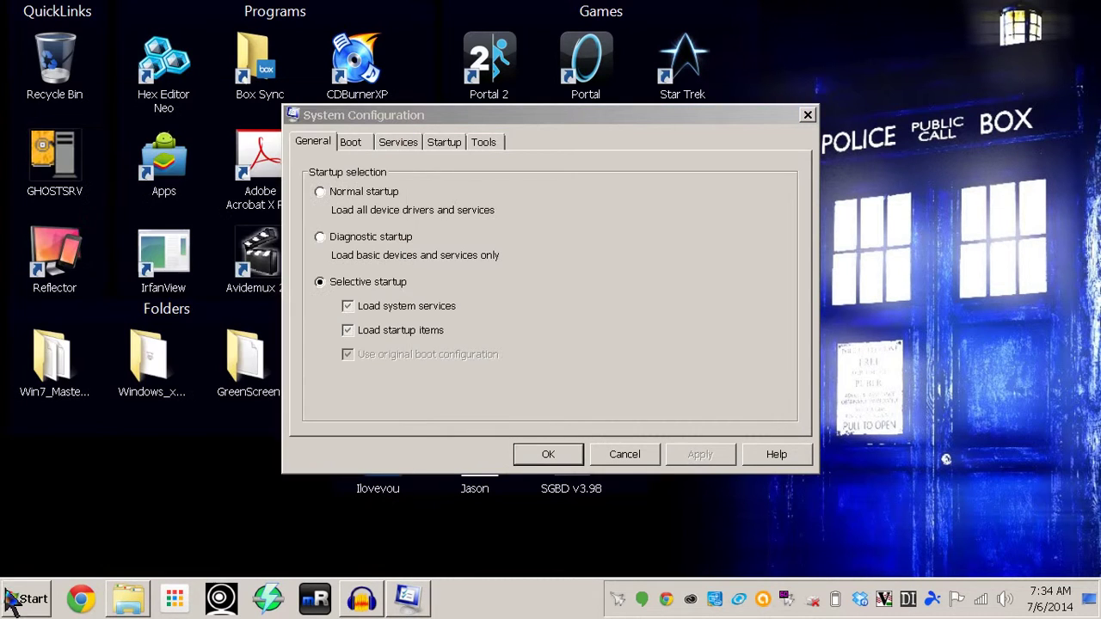
left_click(659, 291)
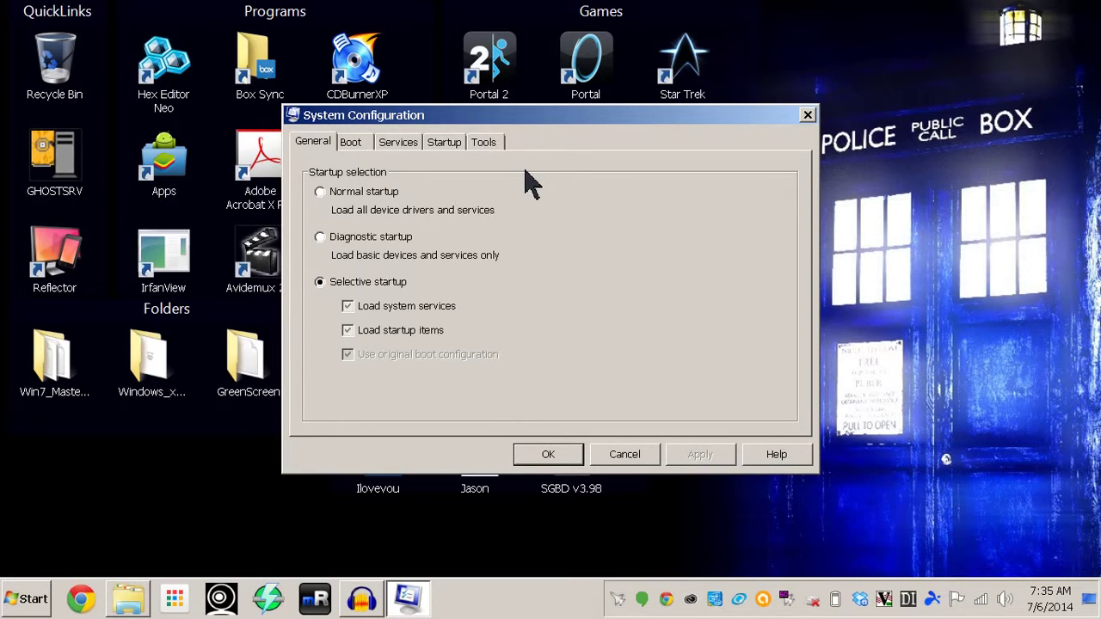
Step: View the boot options, and list the system services with all Microsoft services hidden
left_click(361, 145)
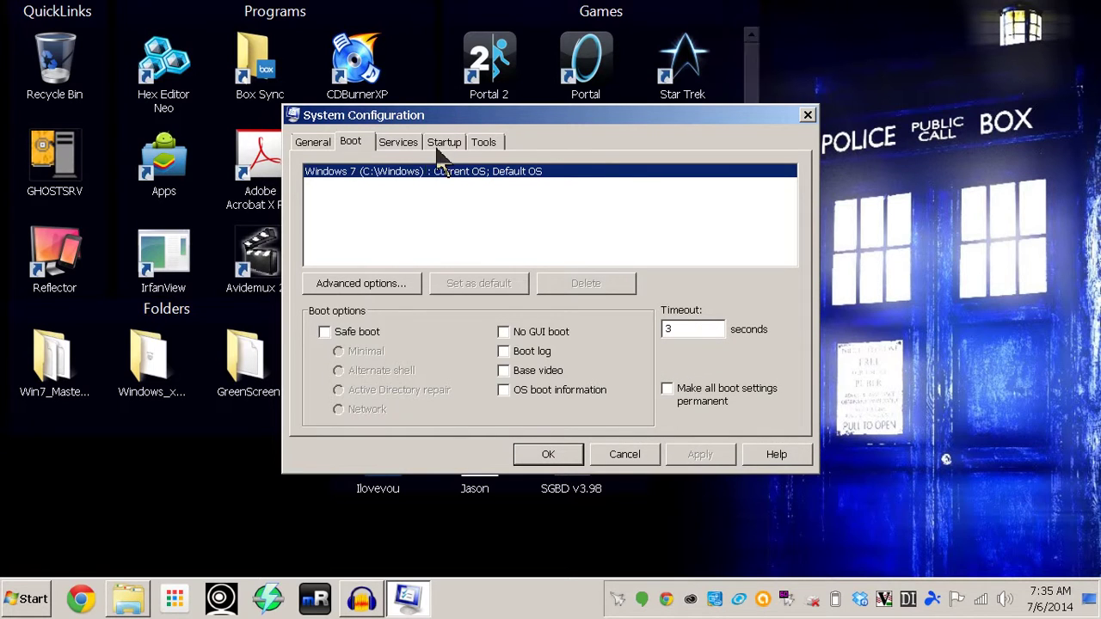
left_click(401, 144)
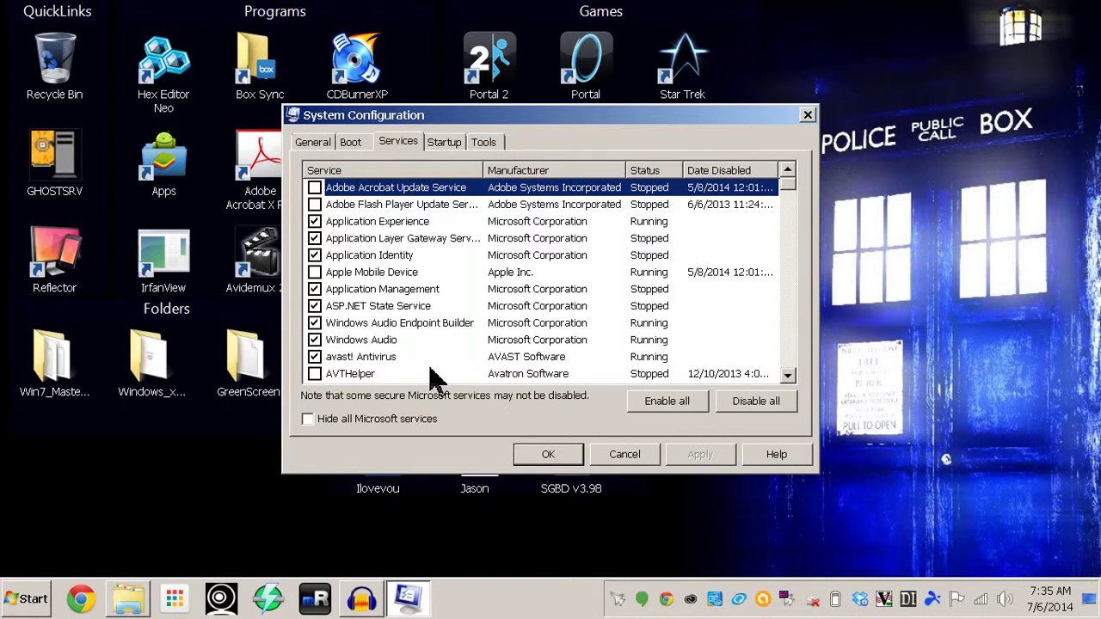
left_click(335, 423)
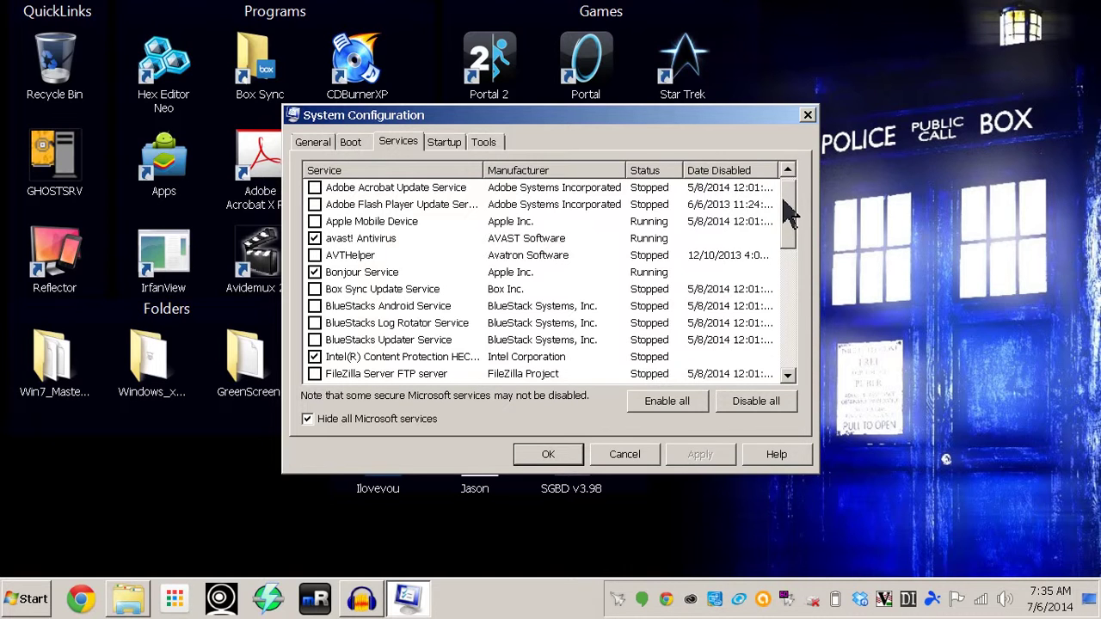
Step: Examine the whole list of non-Microsoft services for enabled and disabled entries, and return to its beginning
mouse_move(791, 209)
left_mouse_down()
mouse_move(784, 366)
mouse_move(791, 197)
left_mouse_up()
left_click_drag(792, 187, 792, 217)
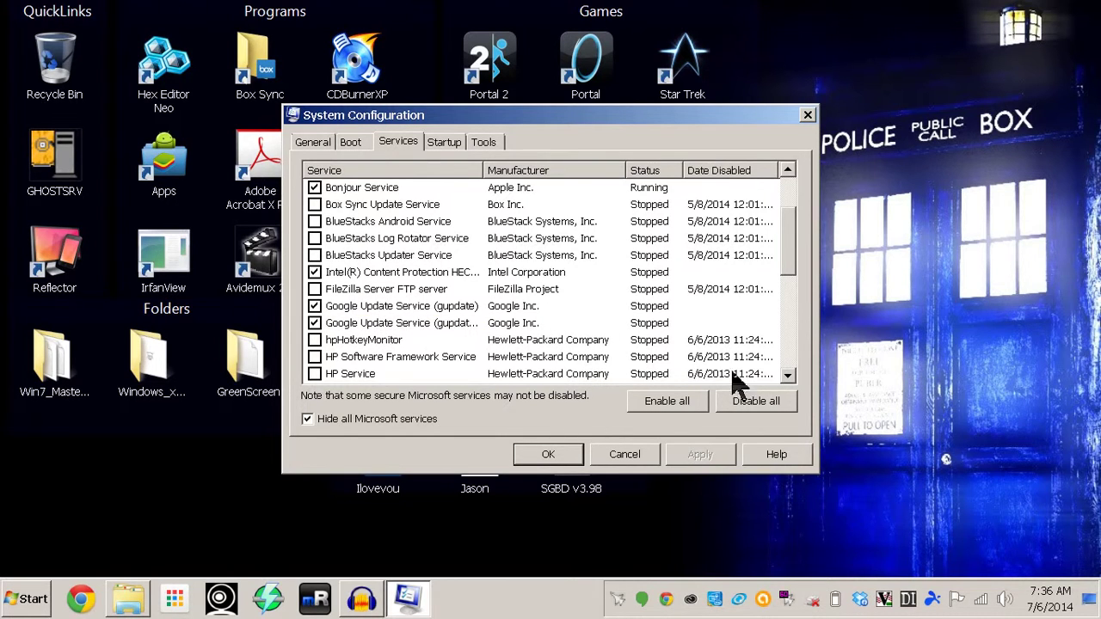
left_click(788, 377)
left_click(788, 377)
left_click(788, 378)
left_click(788, 378)
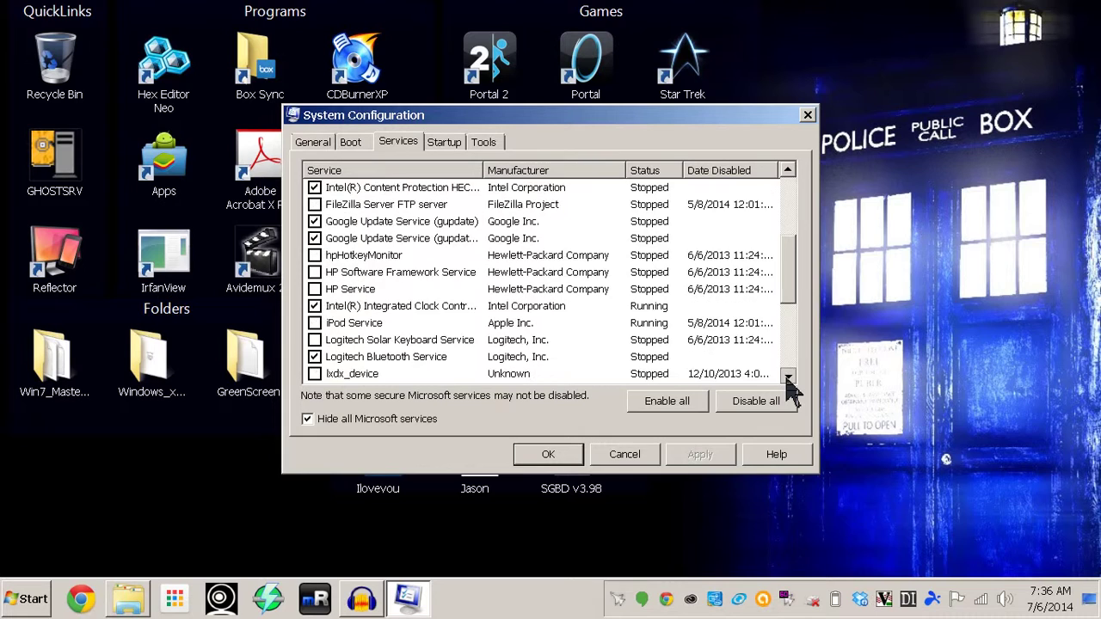
left_click(788, 377)
left_click(788, 377)
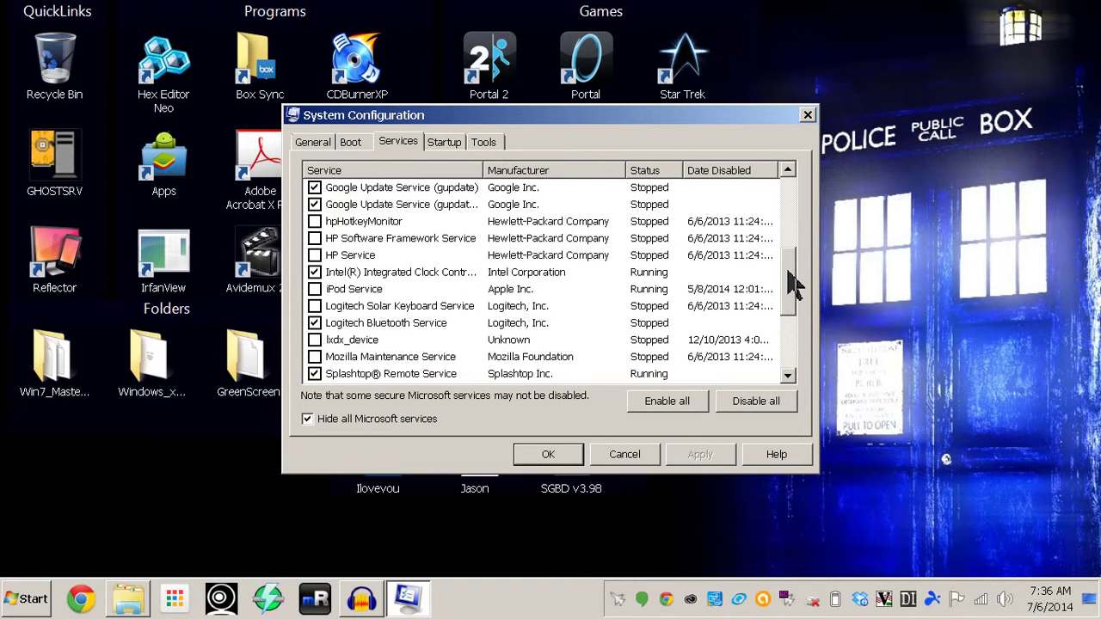
left_click_drag(788, 277, 796, 326)
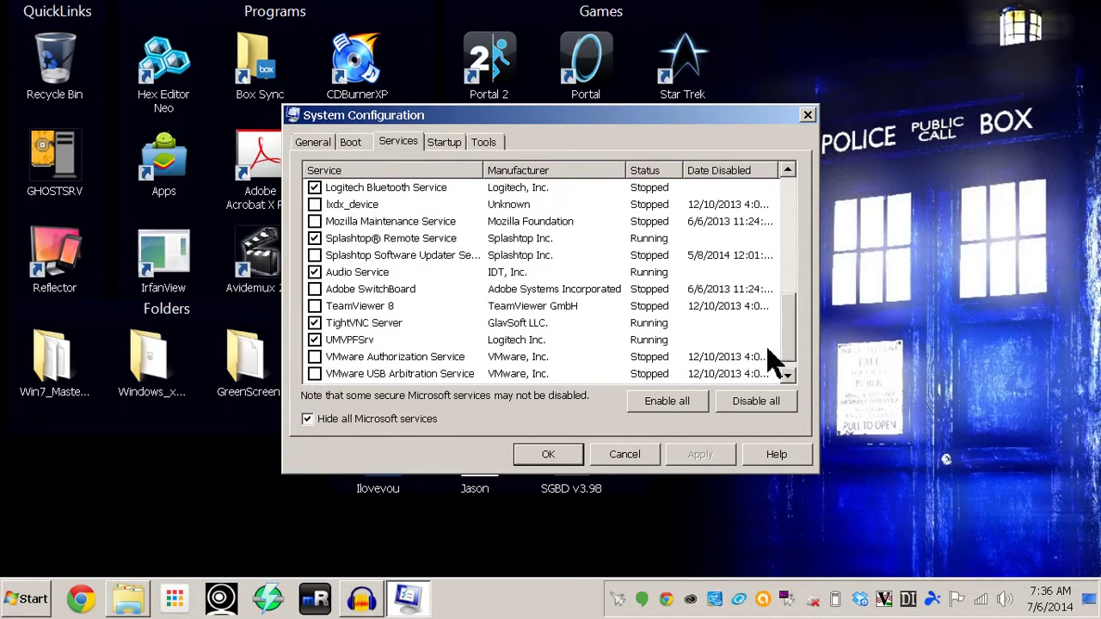
left_click(787, 373)
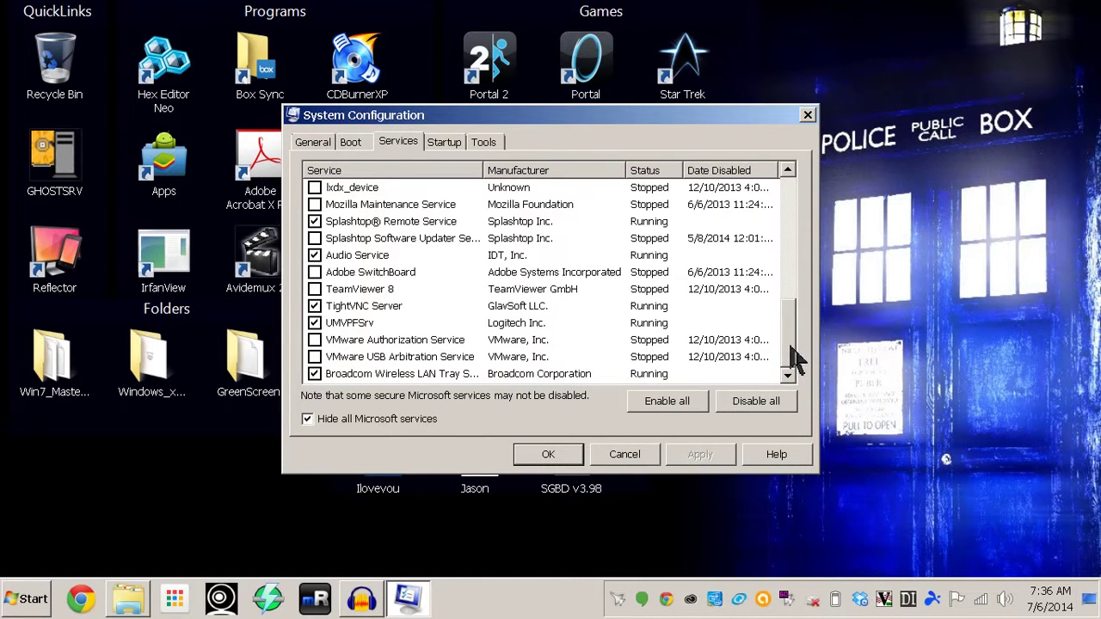
left_click_drag(790, 354, 806, 207)
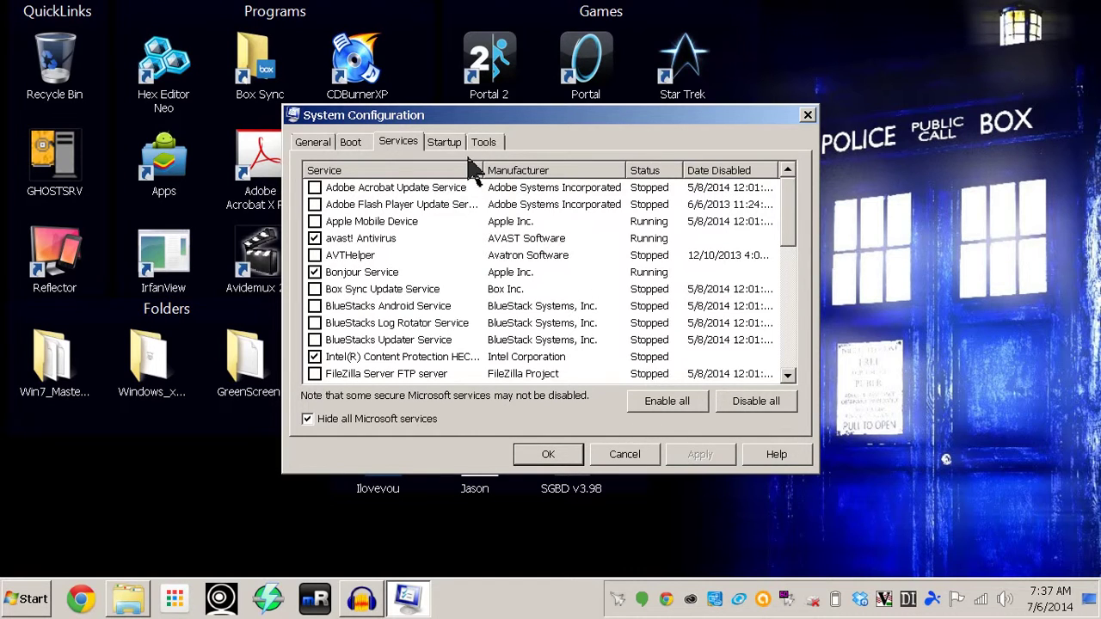
Step: Show the programs that load at startup and widen the Startup Item column to reveal their full names
left_click(445, 143)
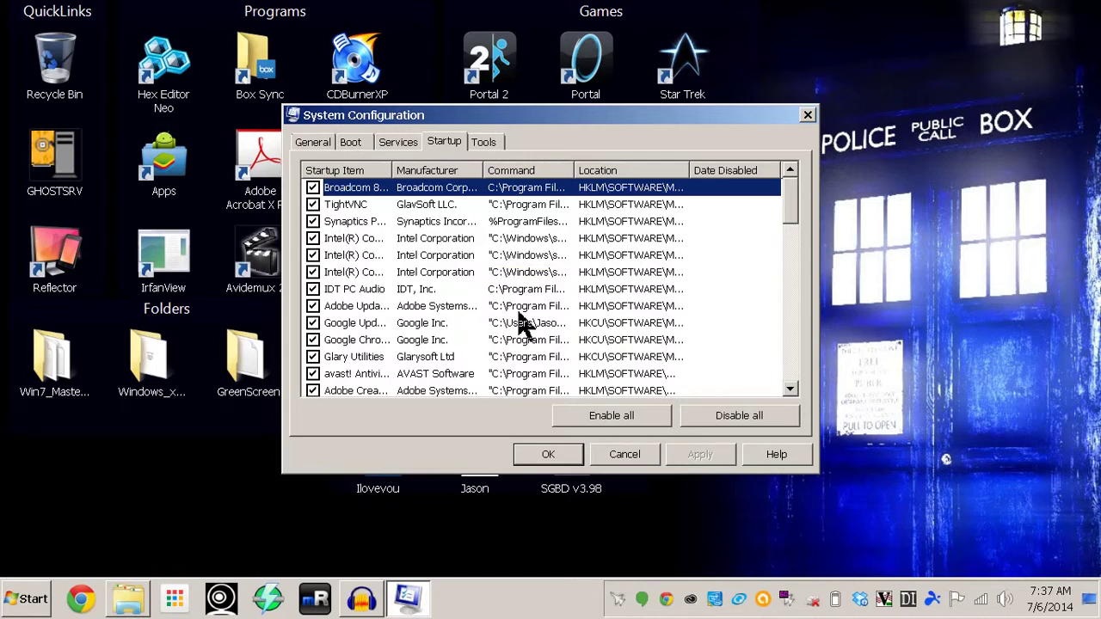
scroll(522, 320, "down", 7)
scroll(522, 309, "down", 7)
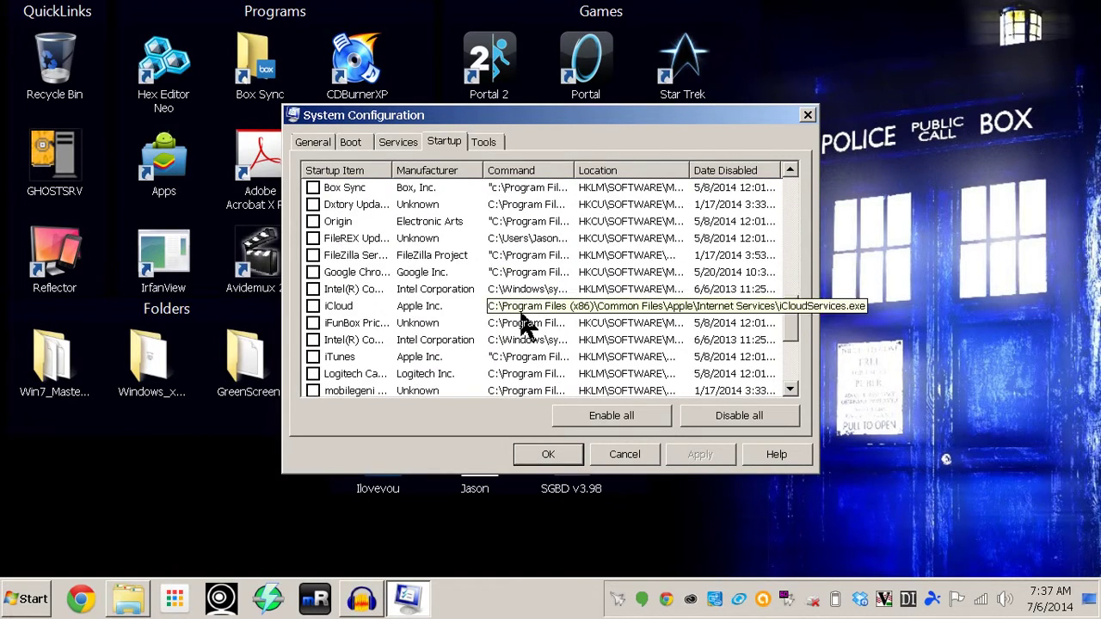
scroll(529, 323, "up", 8)
scroll(529, 322, "up", 7)
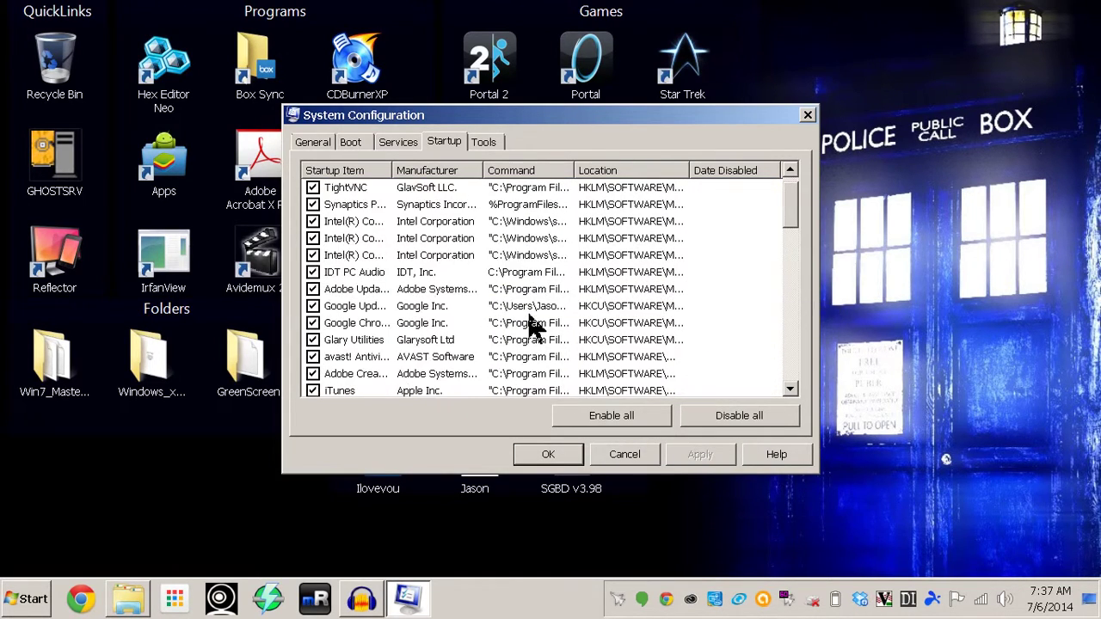
key("Home")
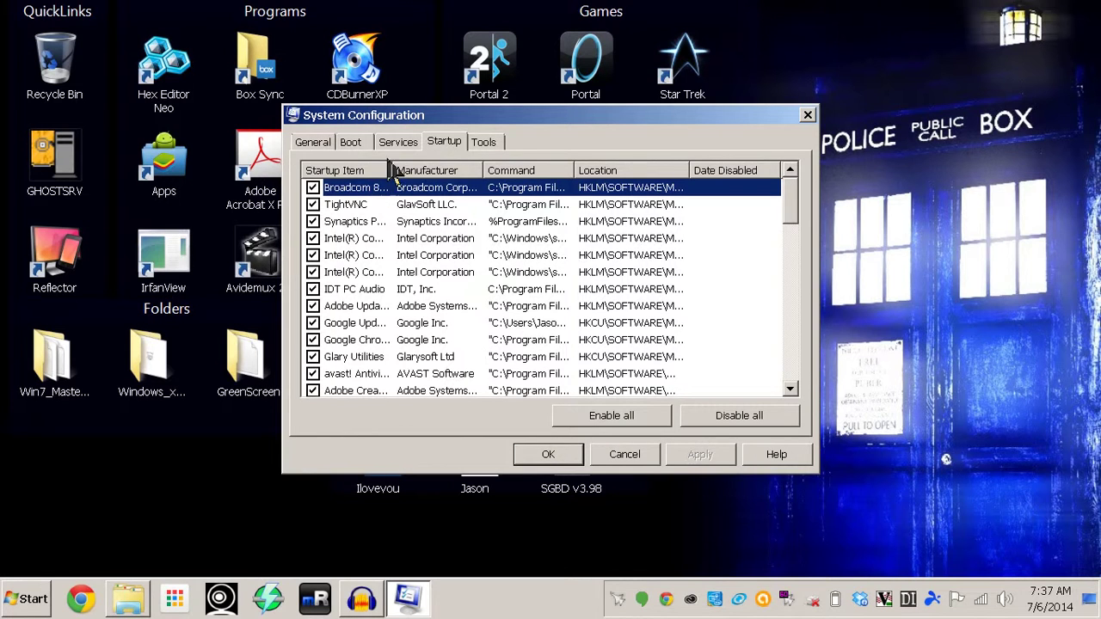
left_click_drag(395, 171, 530, 191)
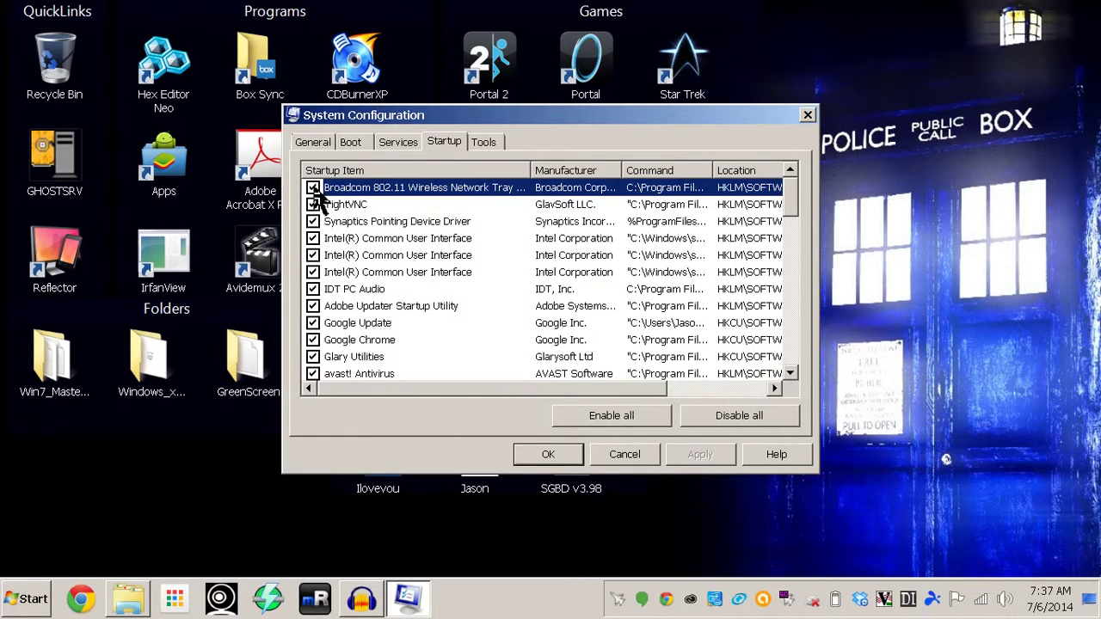
Step: Examine the enabled and disabled startup items through the whole list, and close System Configuration without saving changes
scroll(365, 216, "down", 3)
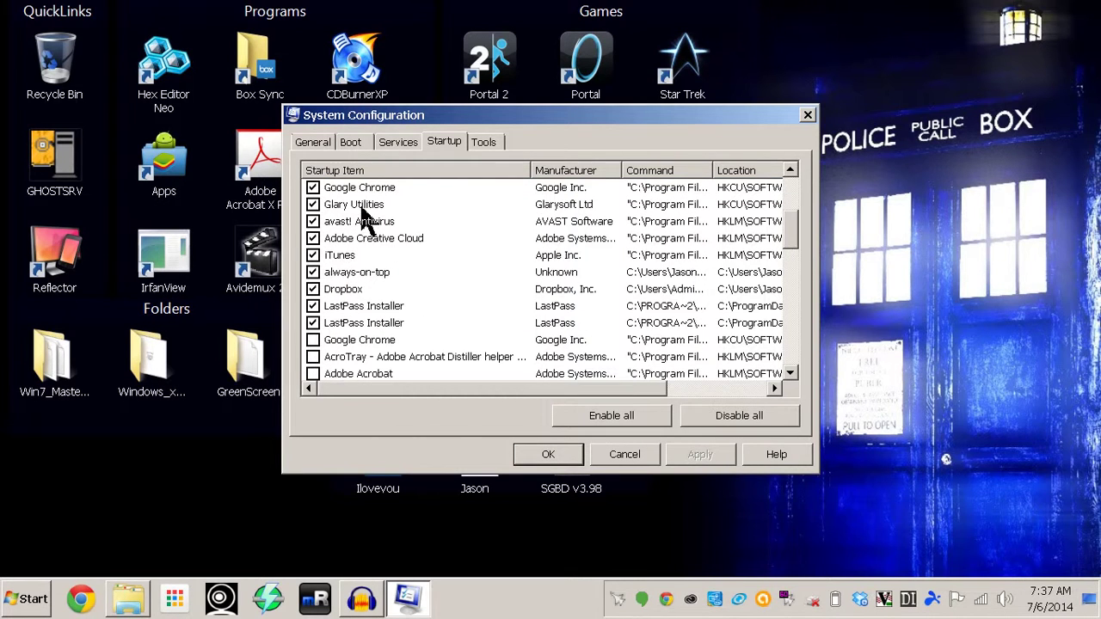
scroll(348, 331, "down", 4)
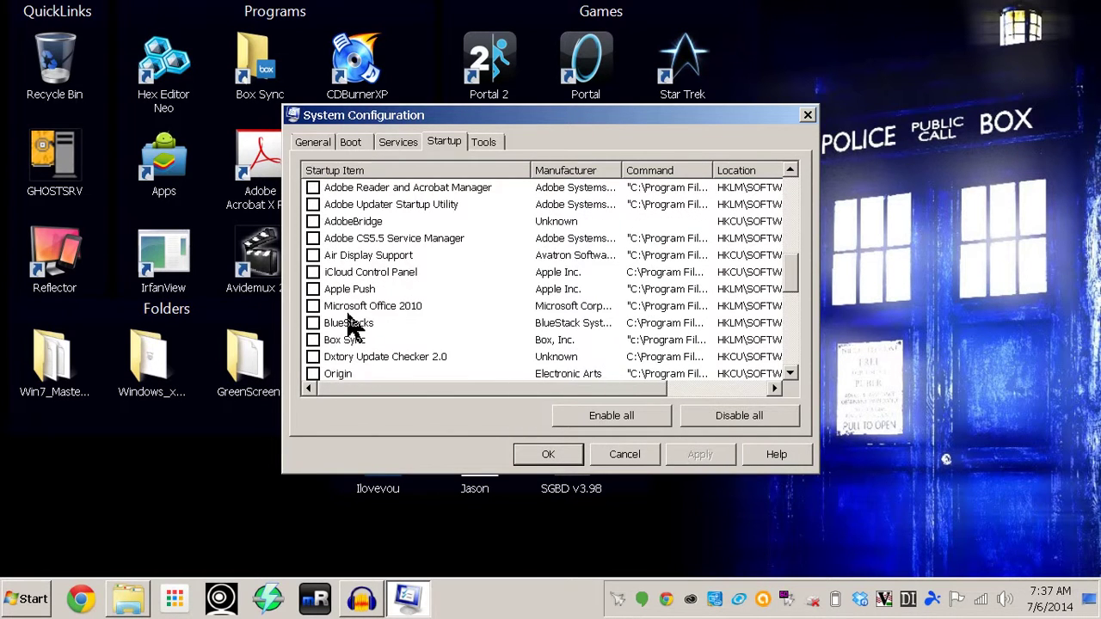
scroll(349, 323, "down", 5)
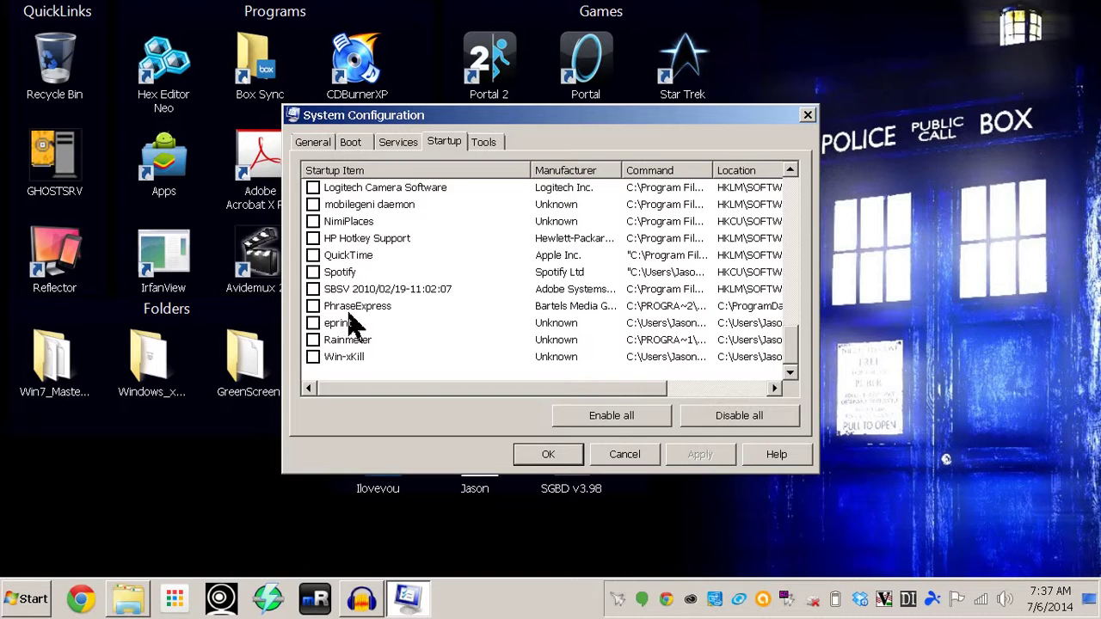
scroll(353, 322, "up", 10)
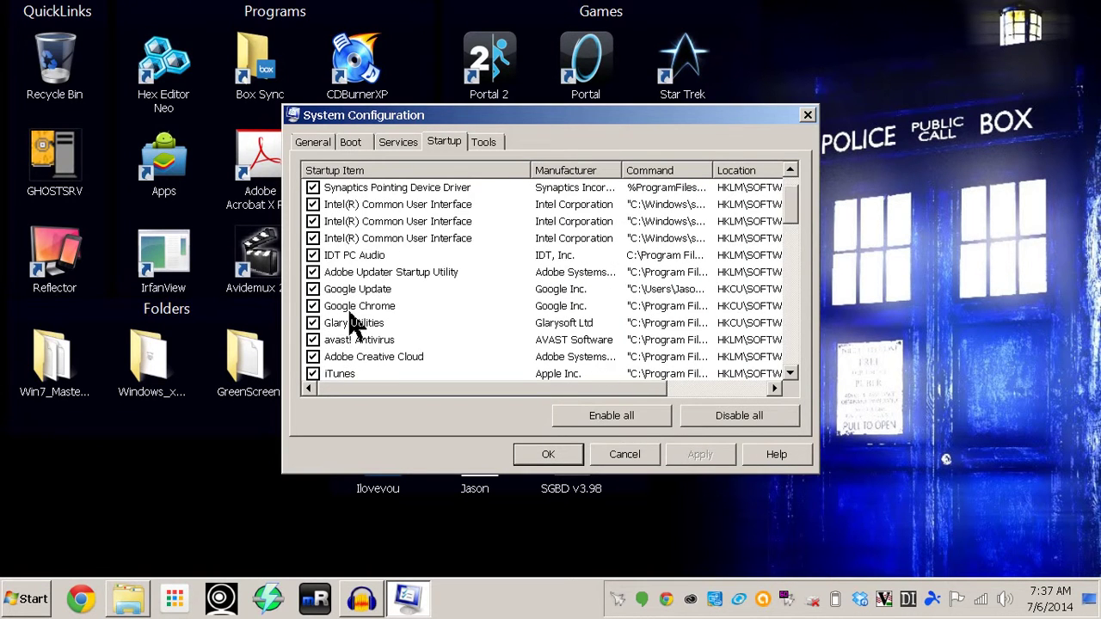
scroll(353, 323, "down", 2)
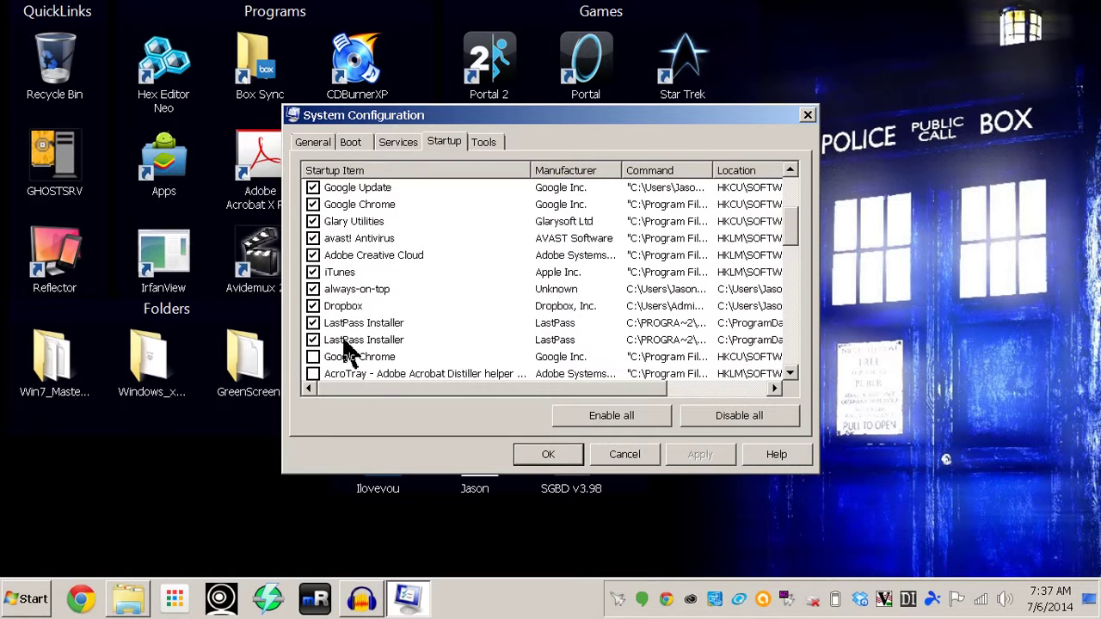
scroll(344, 319, "up", 3)
scroll(344, 317, "down", 6)
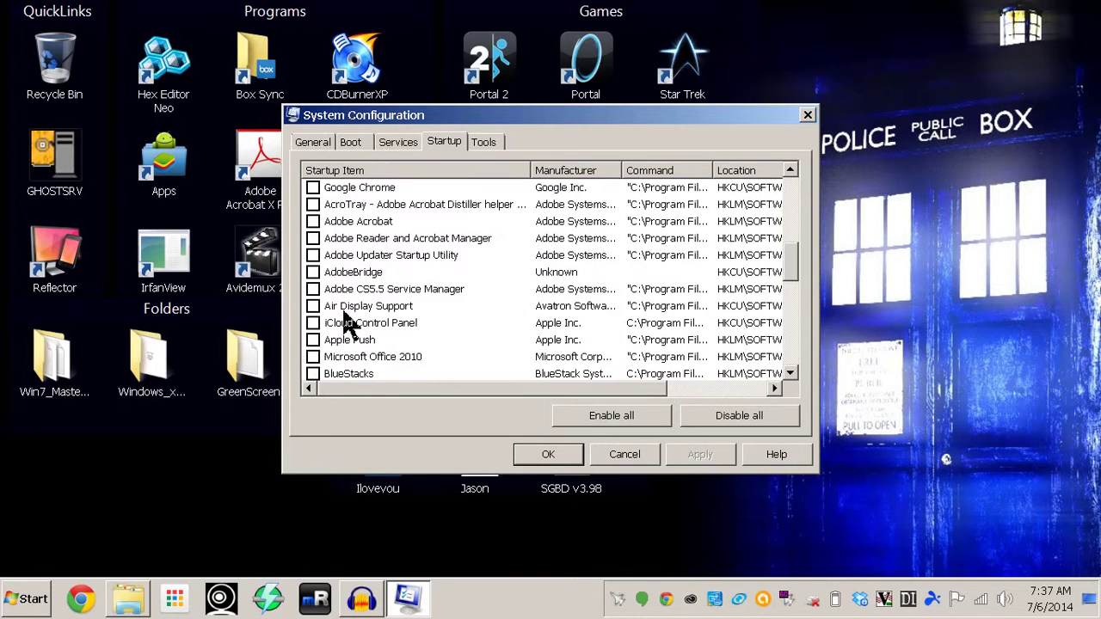
scroll(387, 322, "down", 8)
scroll(391, 319, "up", 7)
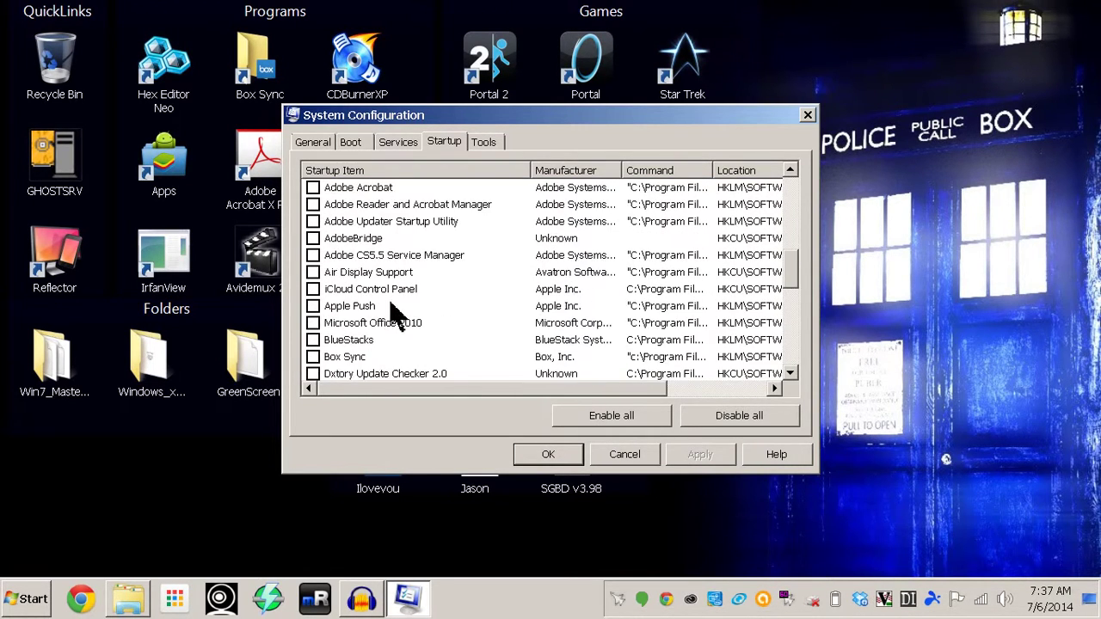
scroll(393, 314, "up", 7)
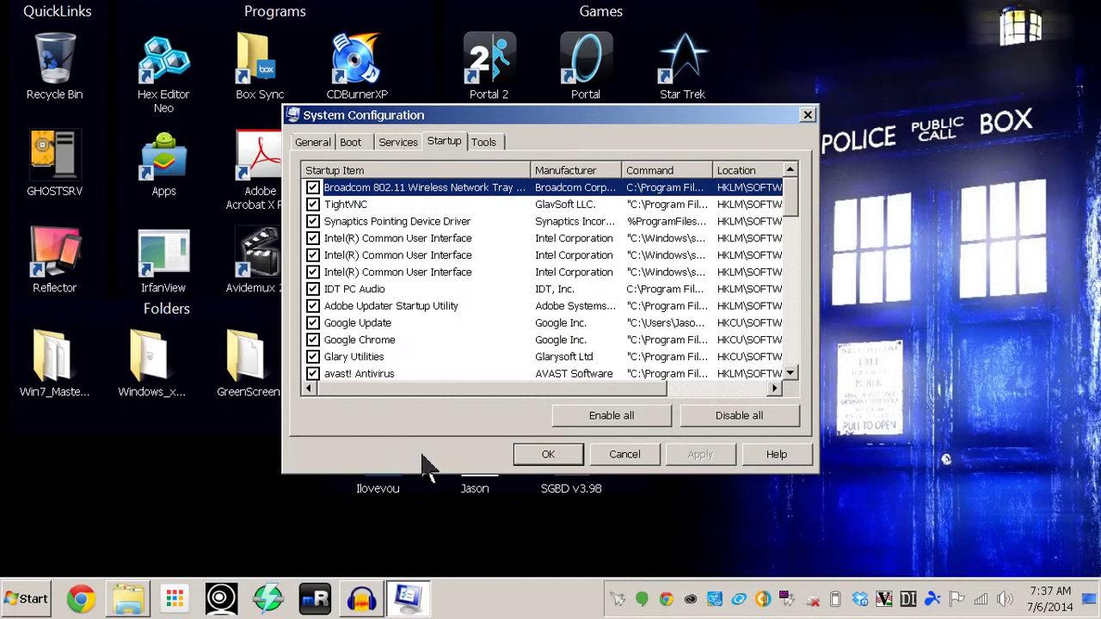
left_click(628, 460)
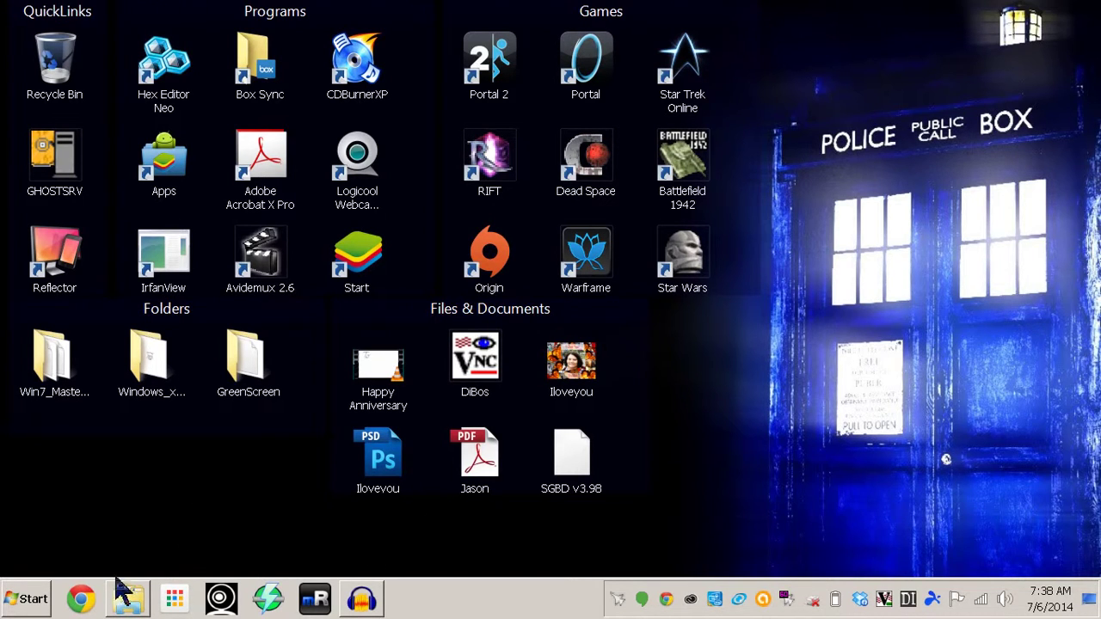
Step: View the computer's basic system information and close the System window
left_click(26, 602)
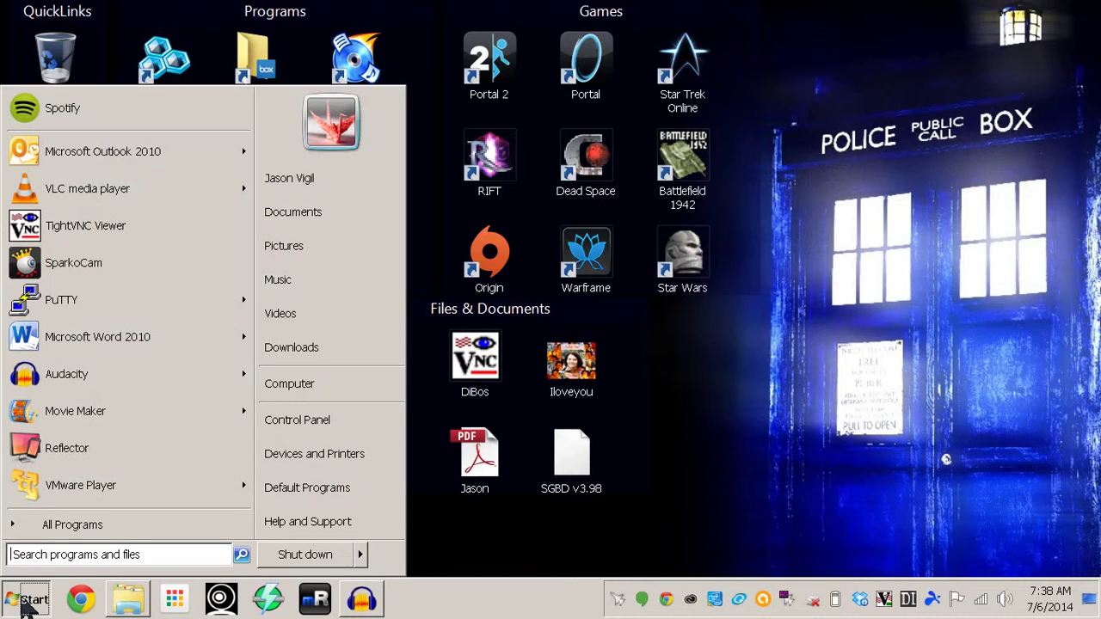
left_click(26, 602)
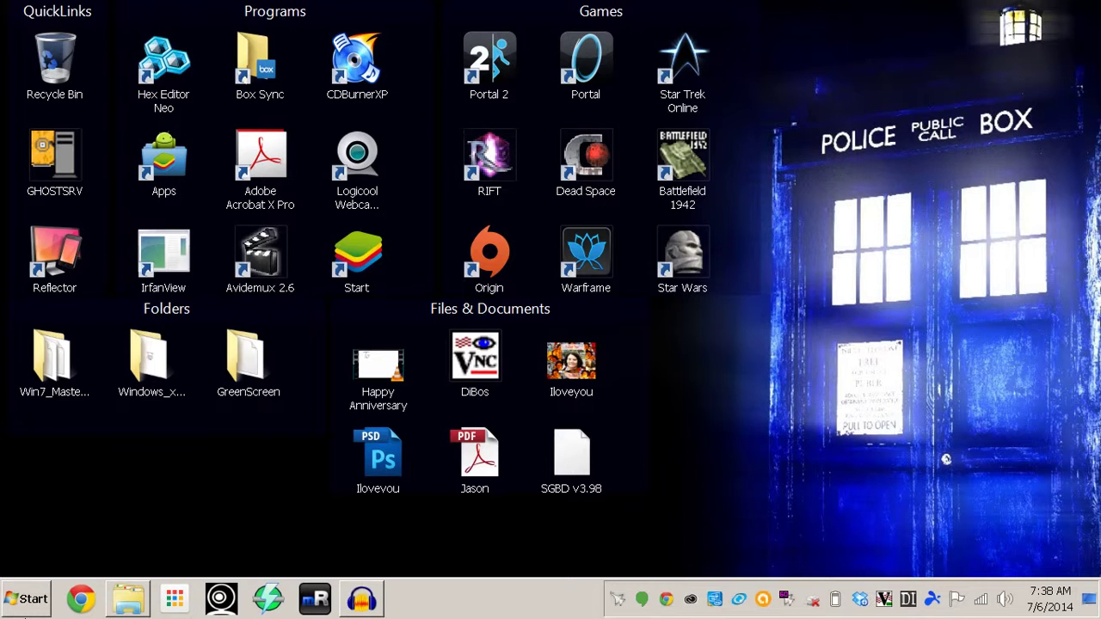
key("super+Pause")
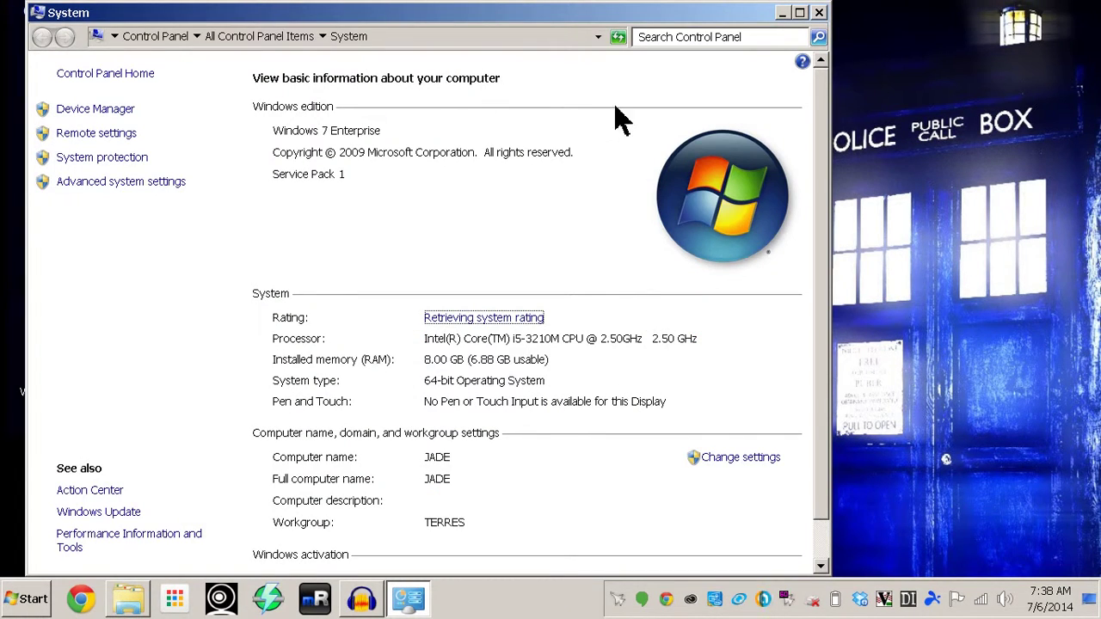
left_click(819, 18)
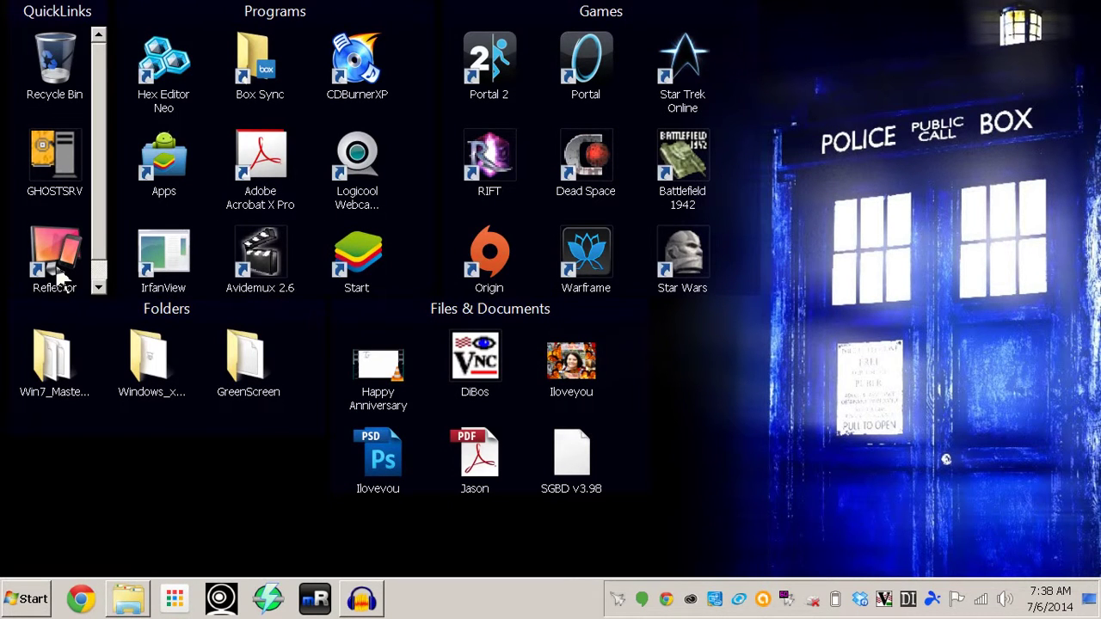
Step: Open the computer's properties from the Computer window and maximize the System window showing its basic information
left_click(26, 598)
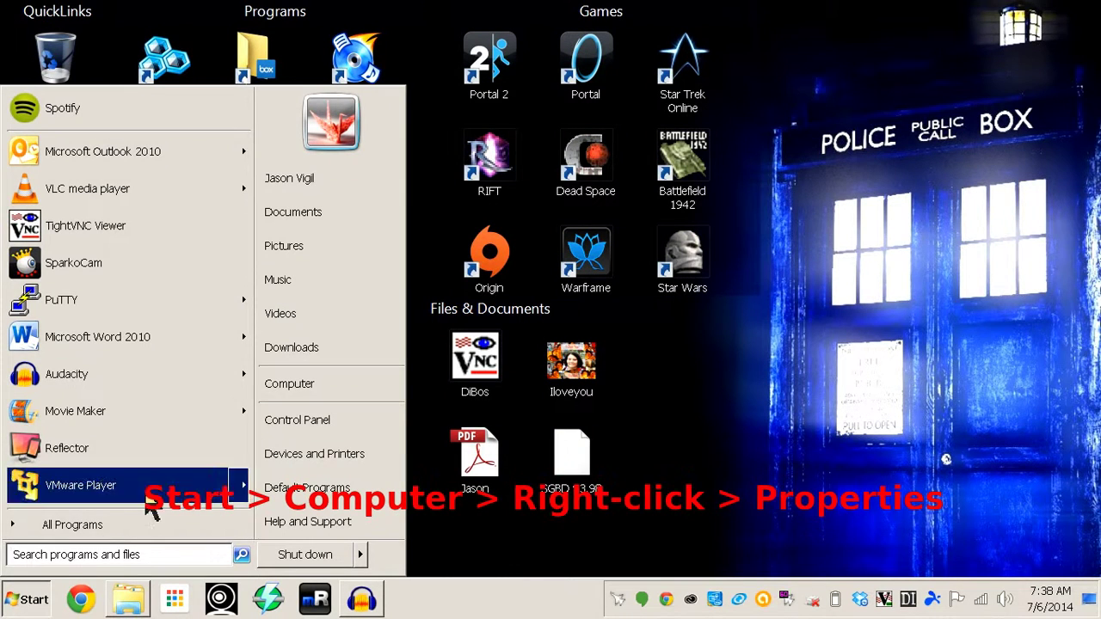
left_click(315, 398)
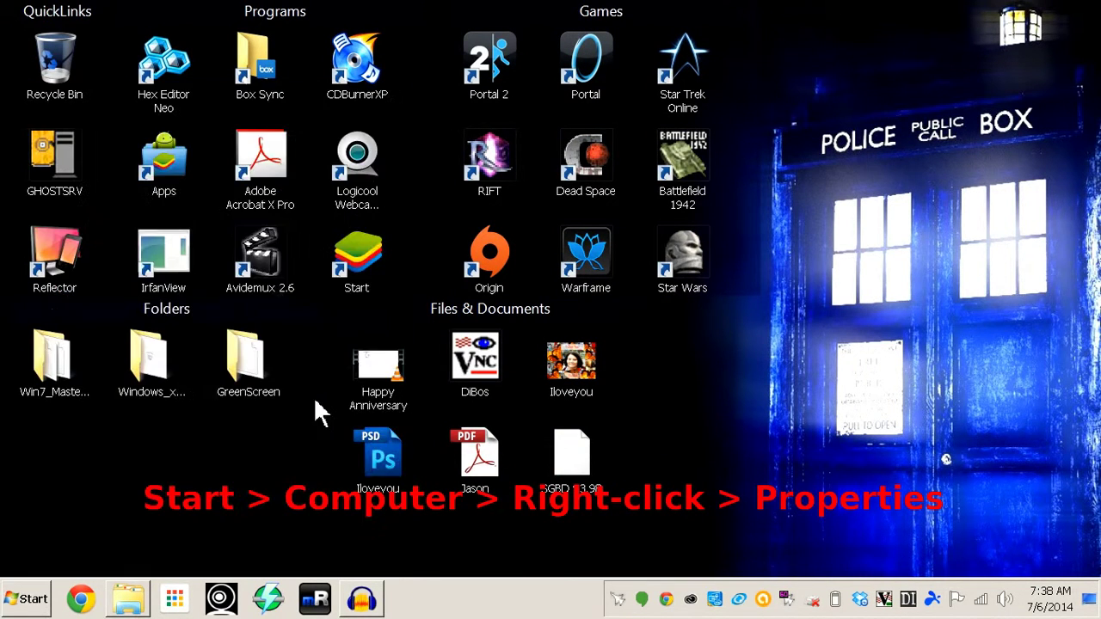
right_click(578, 447)
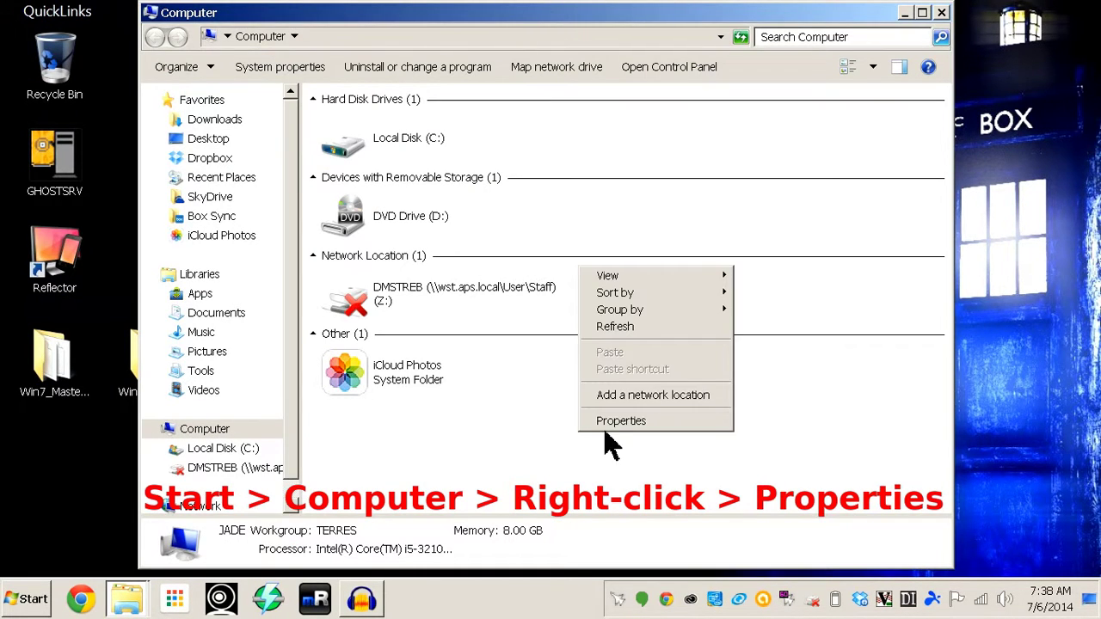
left_click(656, 419)
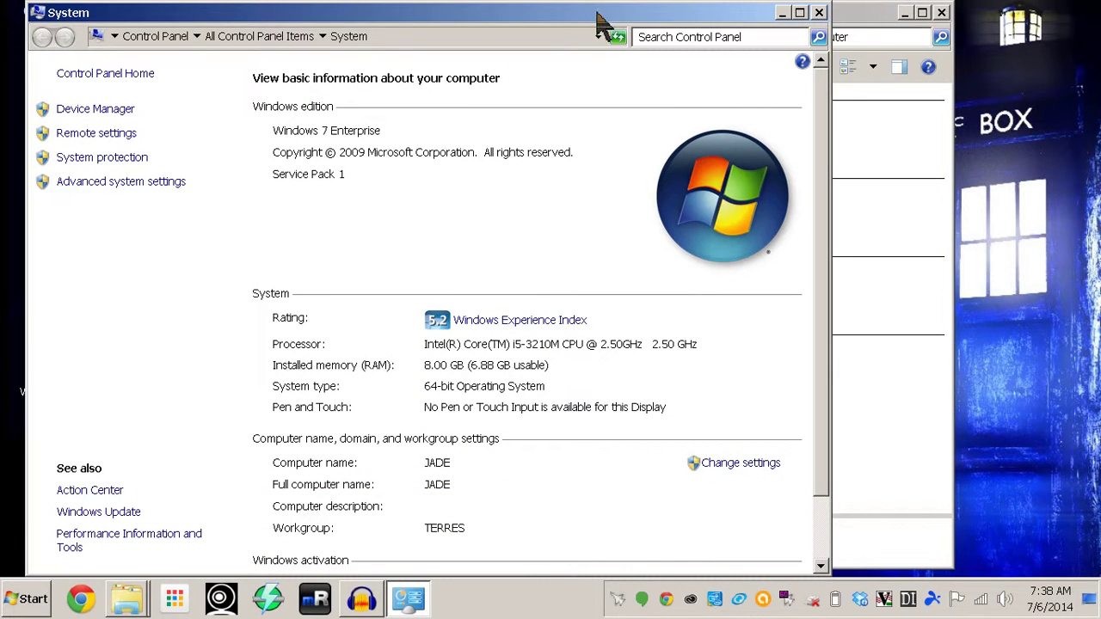
left_click_drag(721, 22, 854, 1)
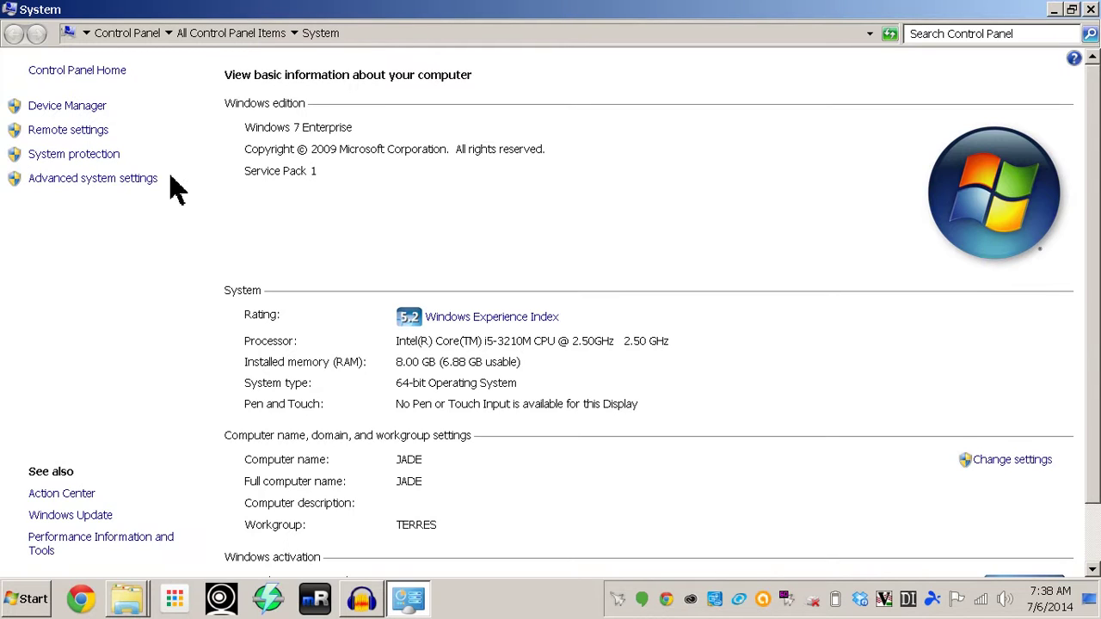
Step: Open the advanced system properties and view the Visual Effects settings in Performance Options
left_click(989, 462)
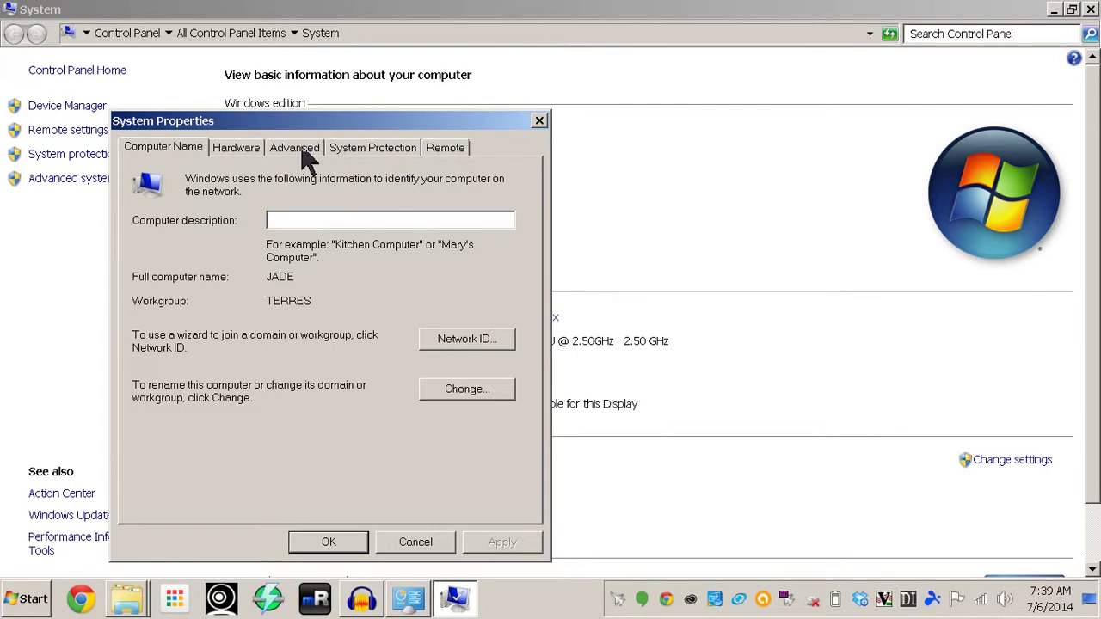
left_click(309, 156)
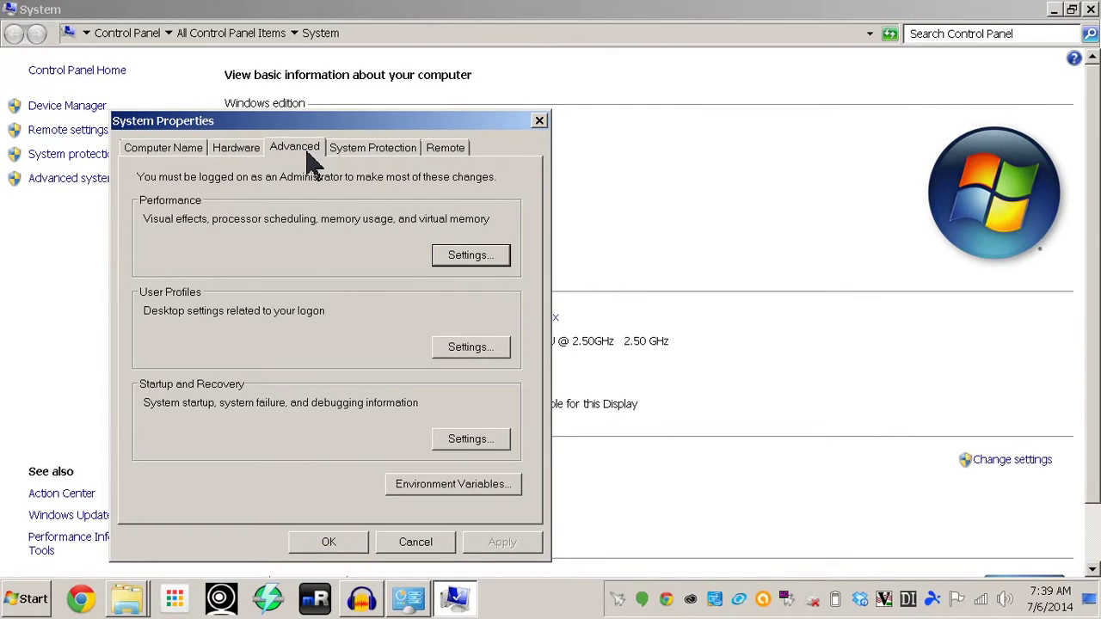
left_click(478, 261)
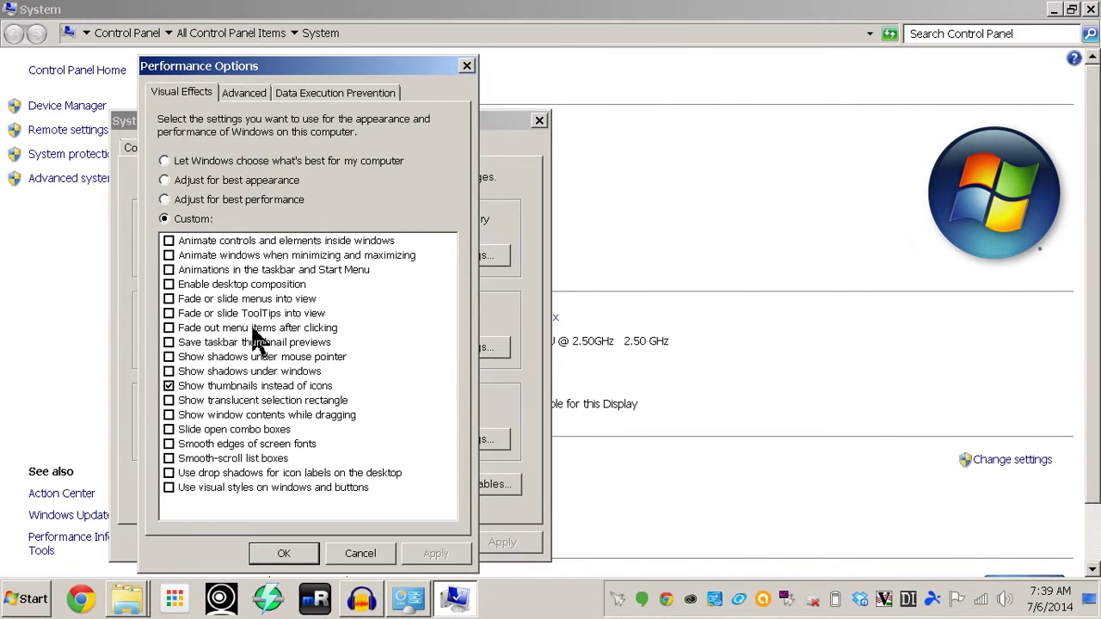
Step: View the virtual memory paging file settings for drive C and leave them without making changes
left_click(254, 94)
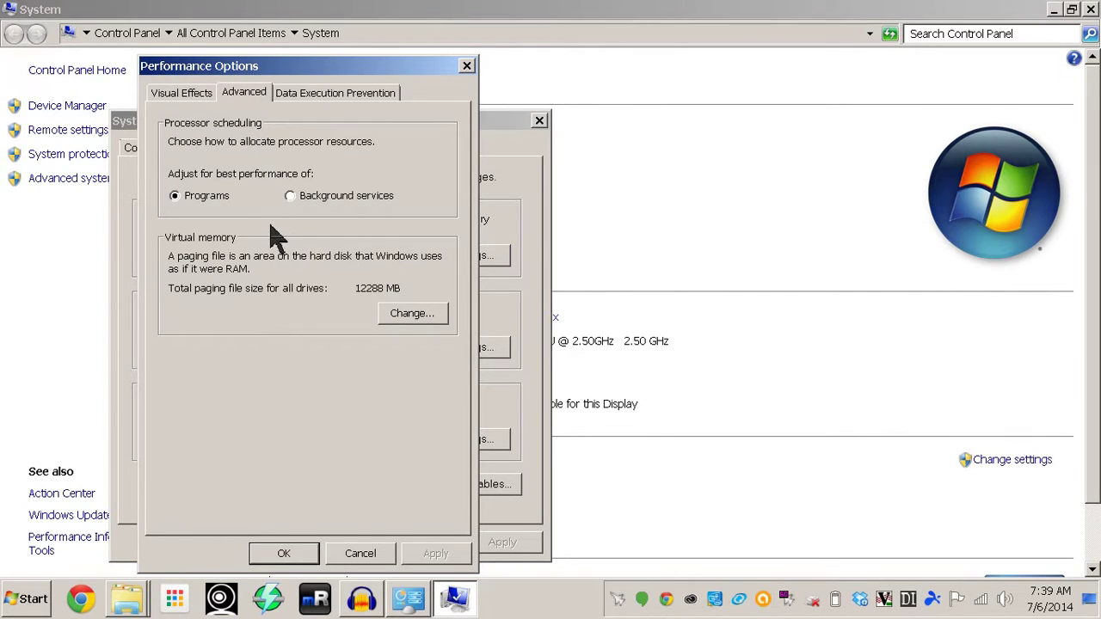
left_click(433, 314)
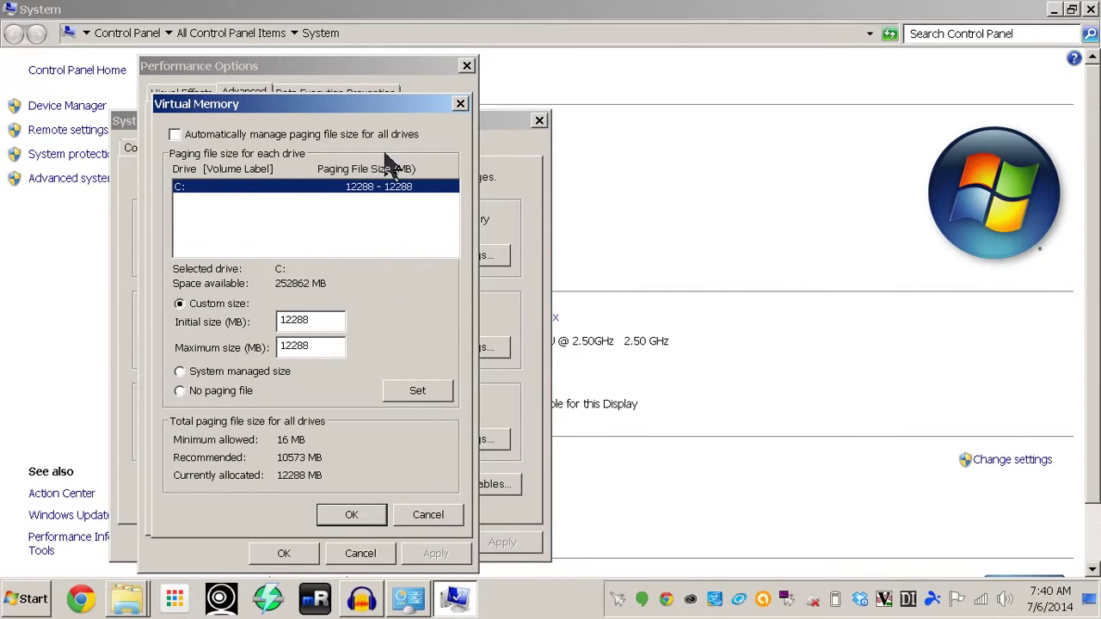
left_click(435, 520)
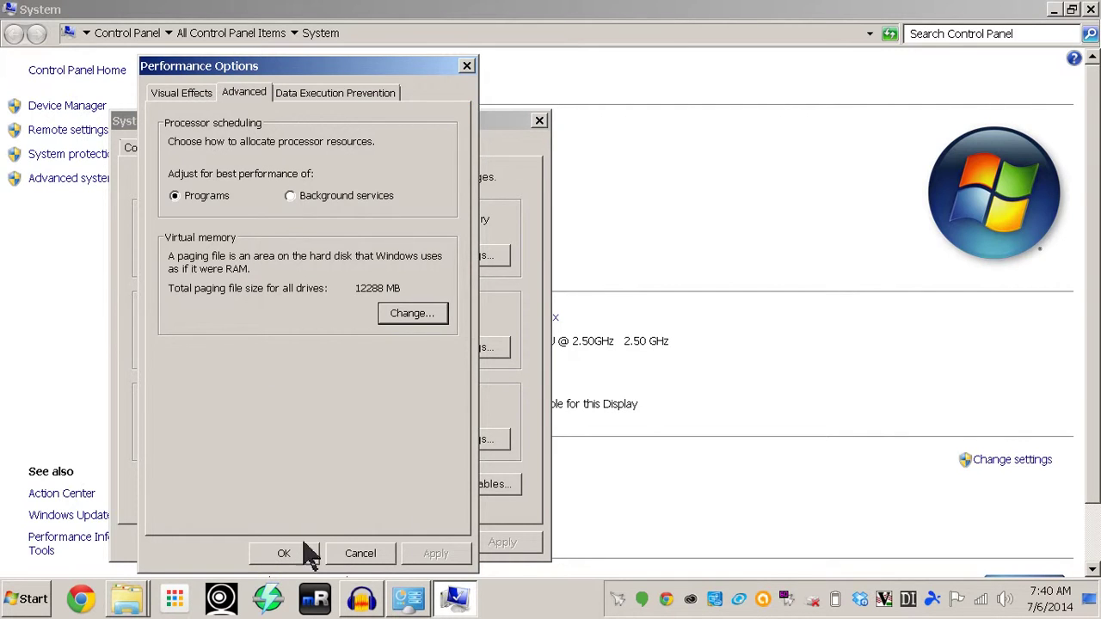
Step: Cancel Performance Options and System Properties, and close the System and Computer windows
left_click(374, 555)
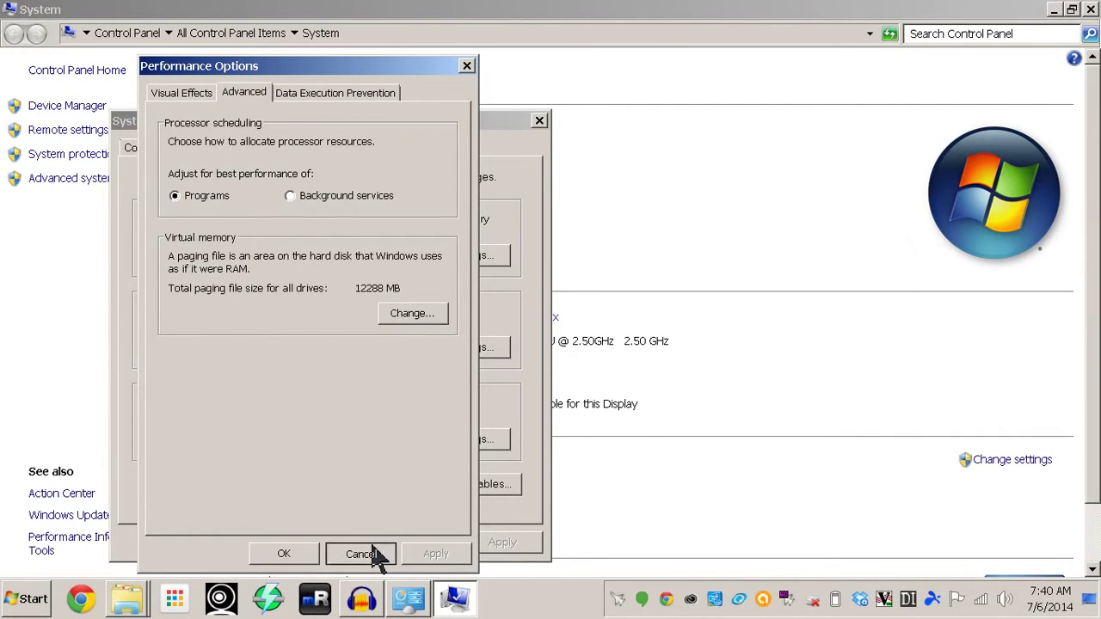
left_click(430, 544)
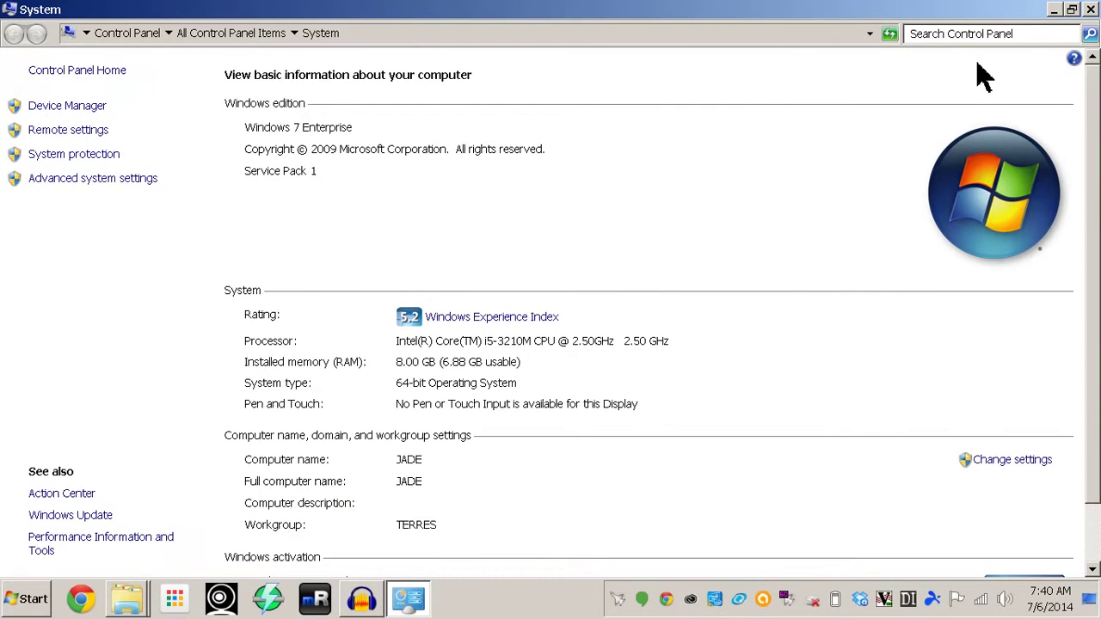
left_click(1091, 8)
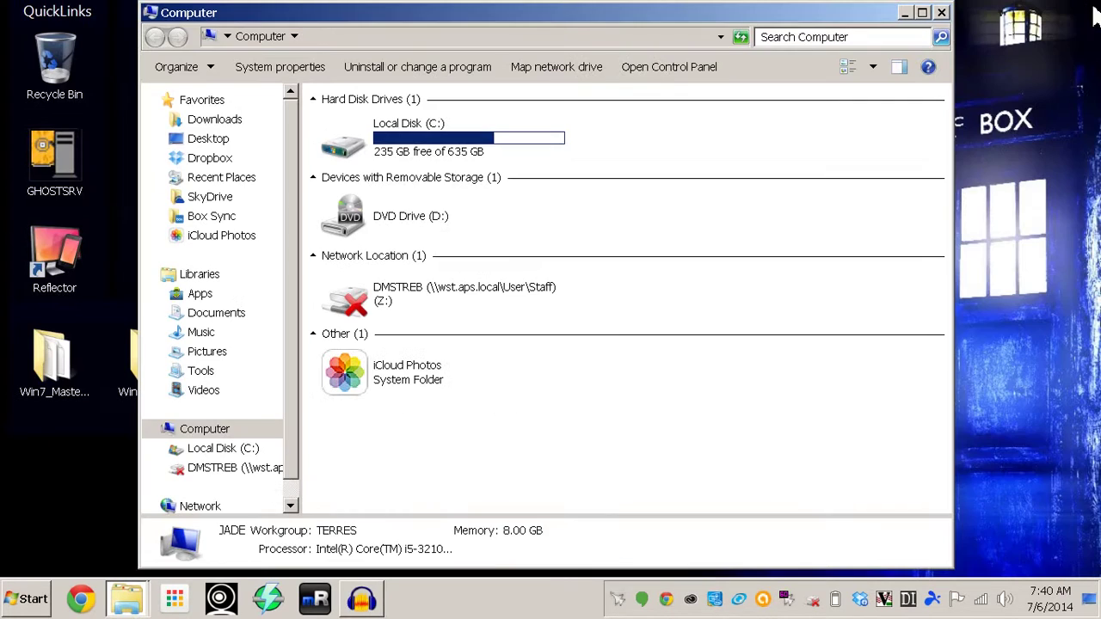
left_click(940, 14)
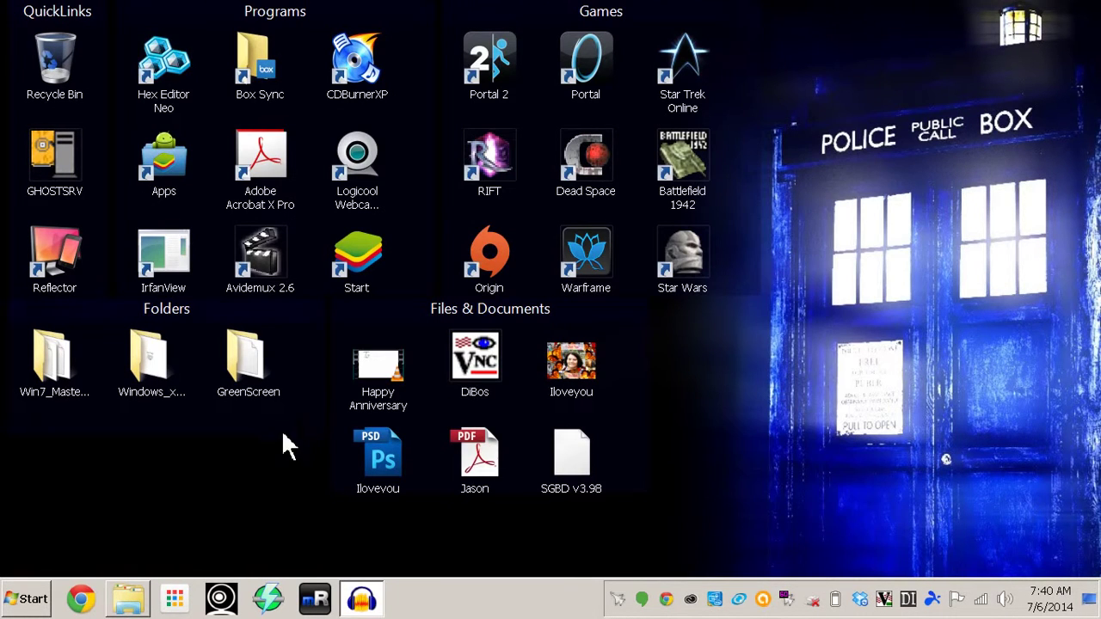
Step: Search the installed programs for "de" and try to launch Disk Defragmenter from the results
left_click(26, 599)
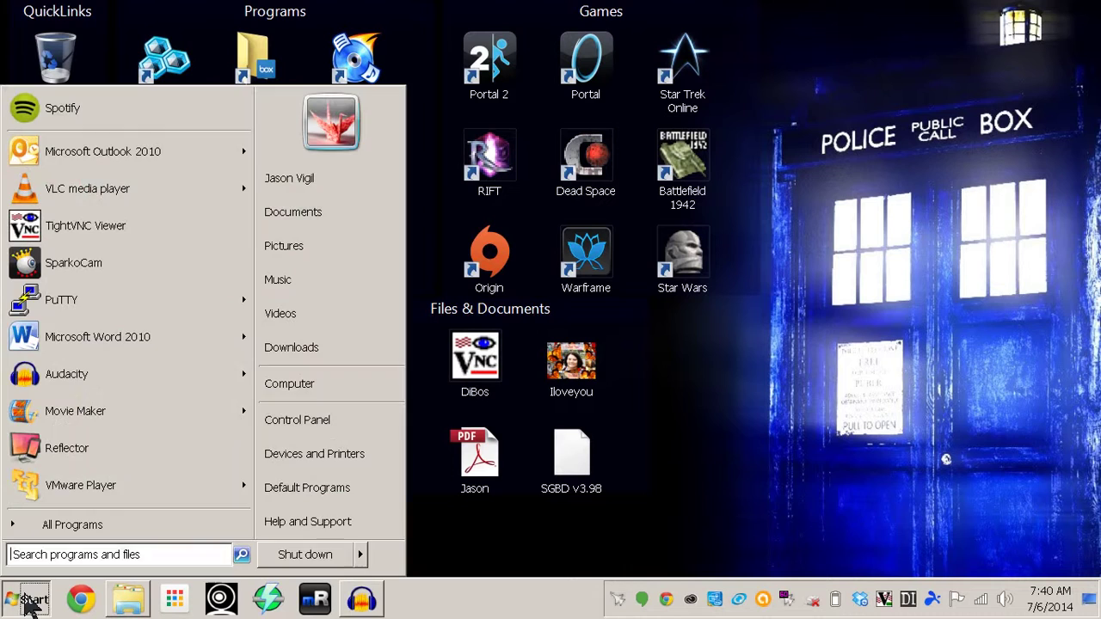
left_click(159, 555)
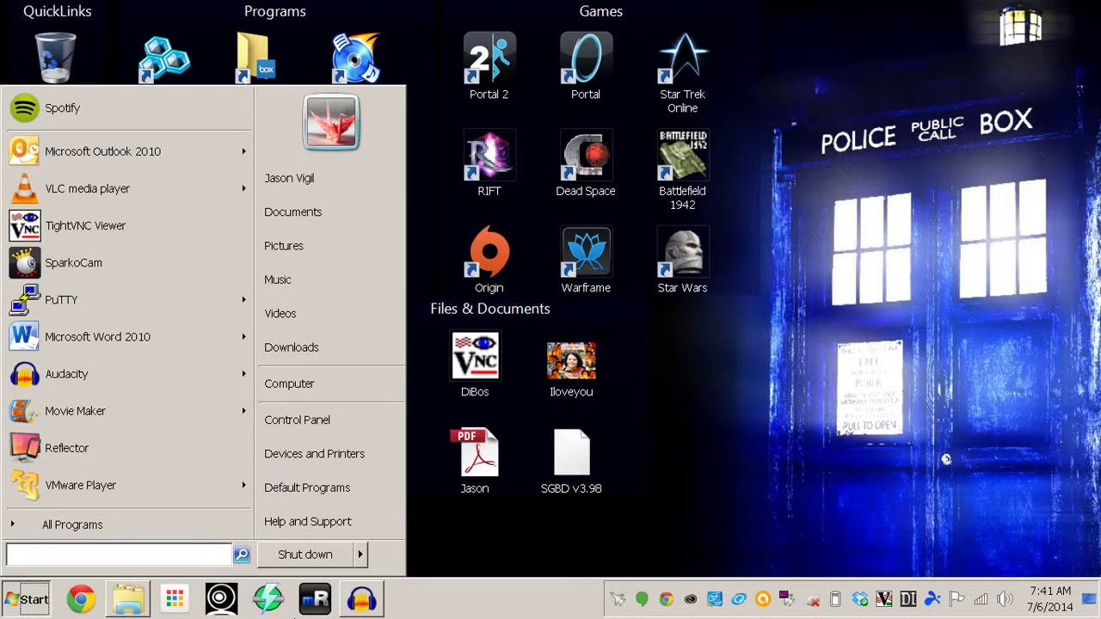
type("de")
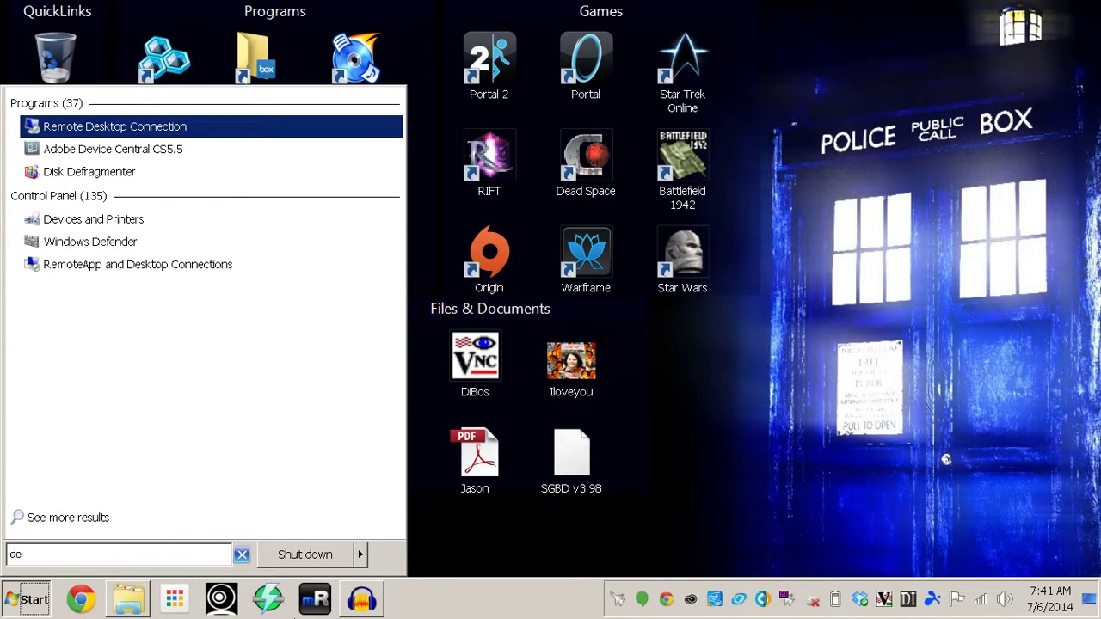
key("Down")
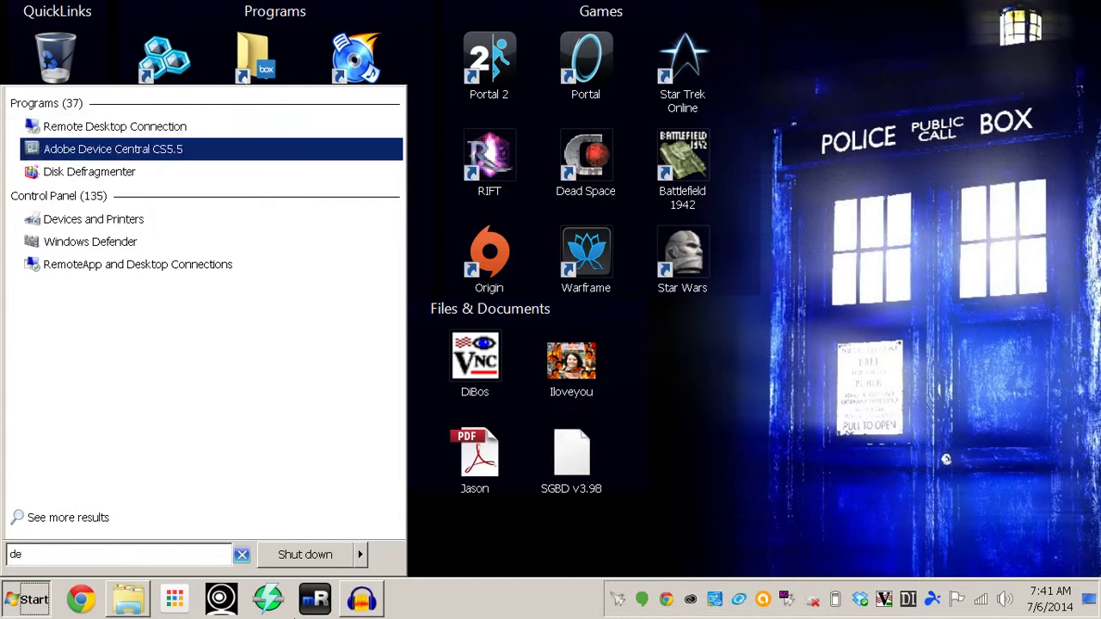
key("Down")
key("Return")
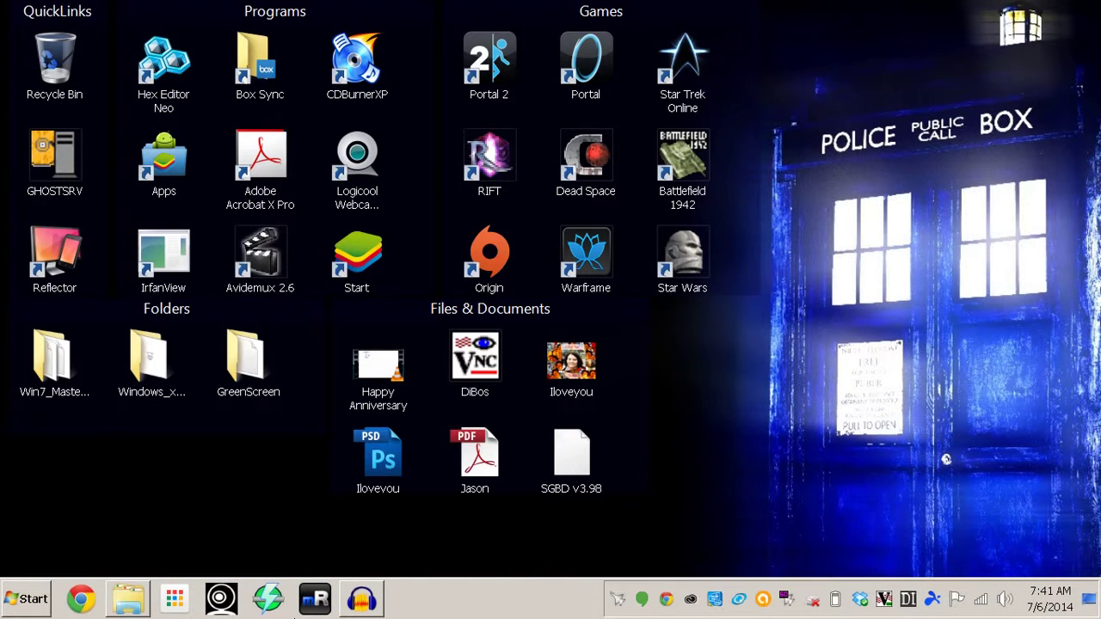
mouse_move(547, 448)
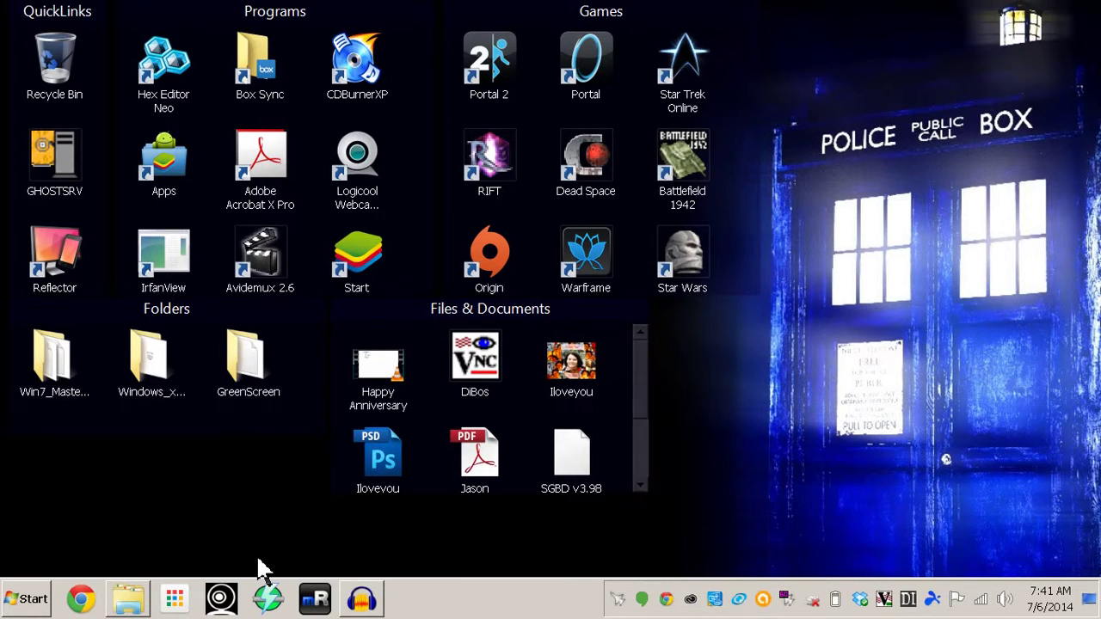
Step: Search for "disk defrag" and try again to launch Disk Defragmenter
left_click(30, 602)
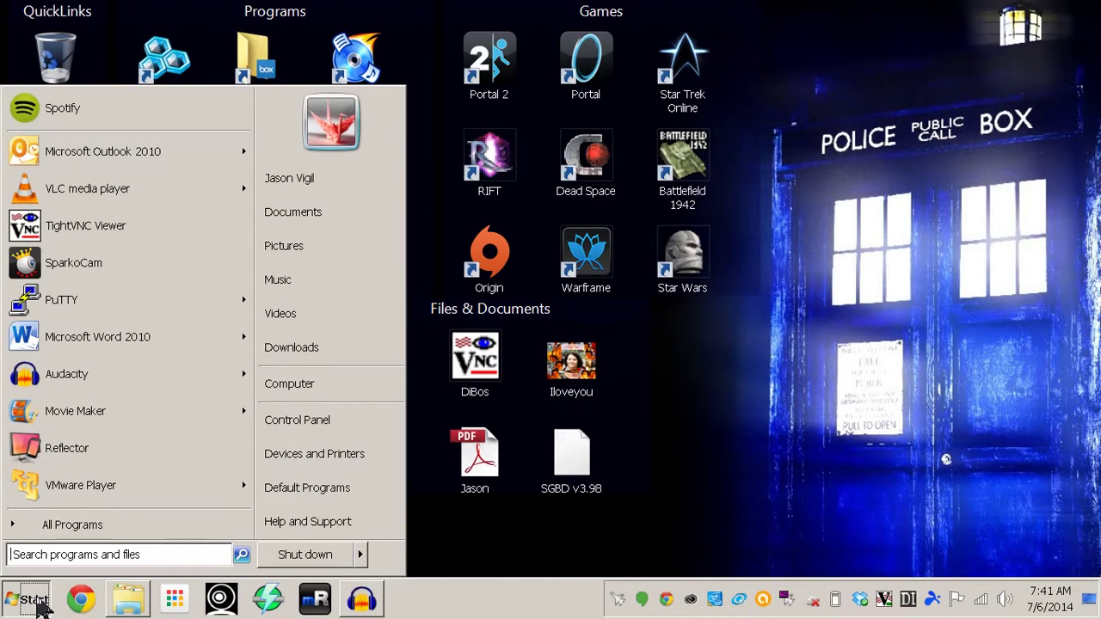
type("disk defrag")
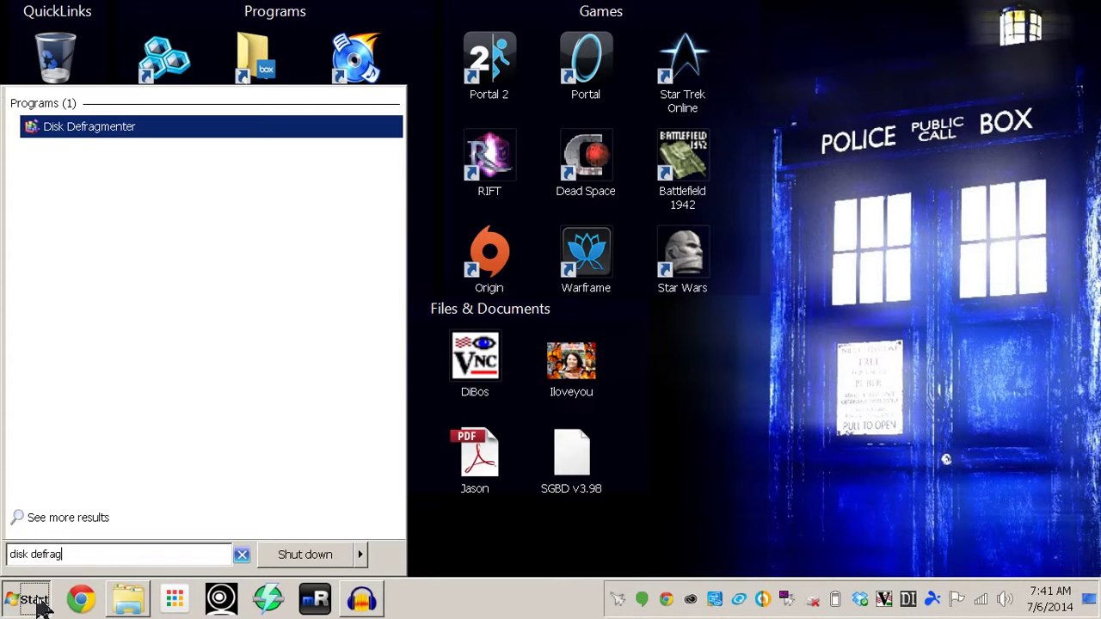
left_click(113, 133)
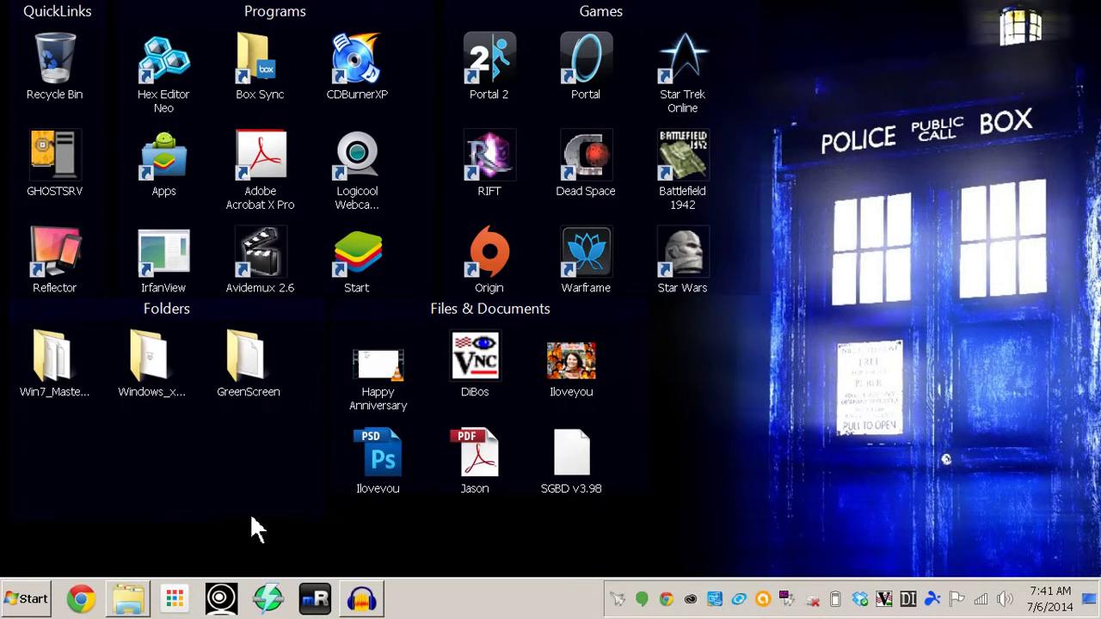
Step: Search for "disk" and try once more to launch the Disk Defragmenter result
left_click(26, 599)
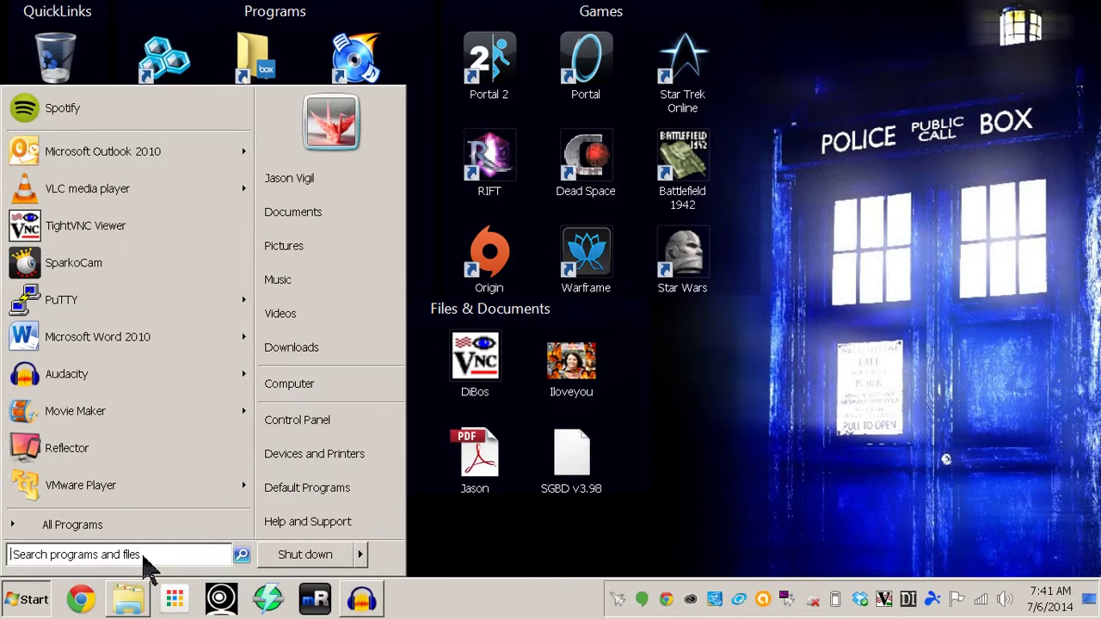
left_click(142, 558)
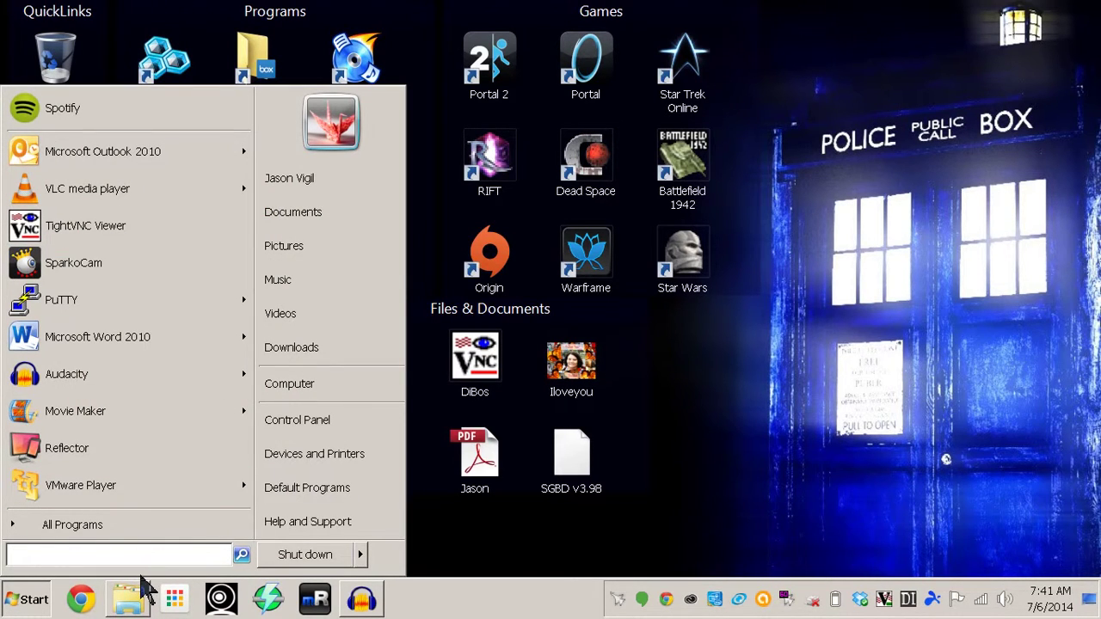
type("disk")
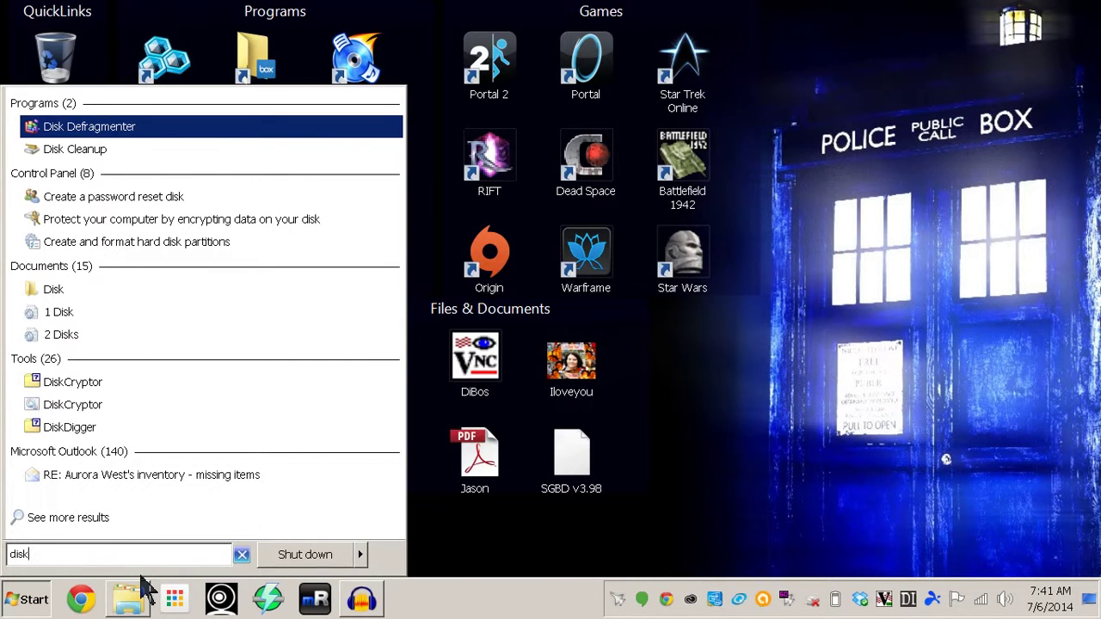
key("Return")
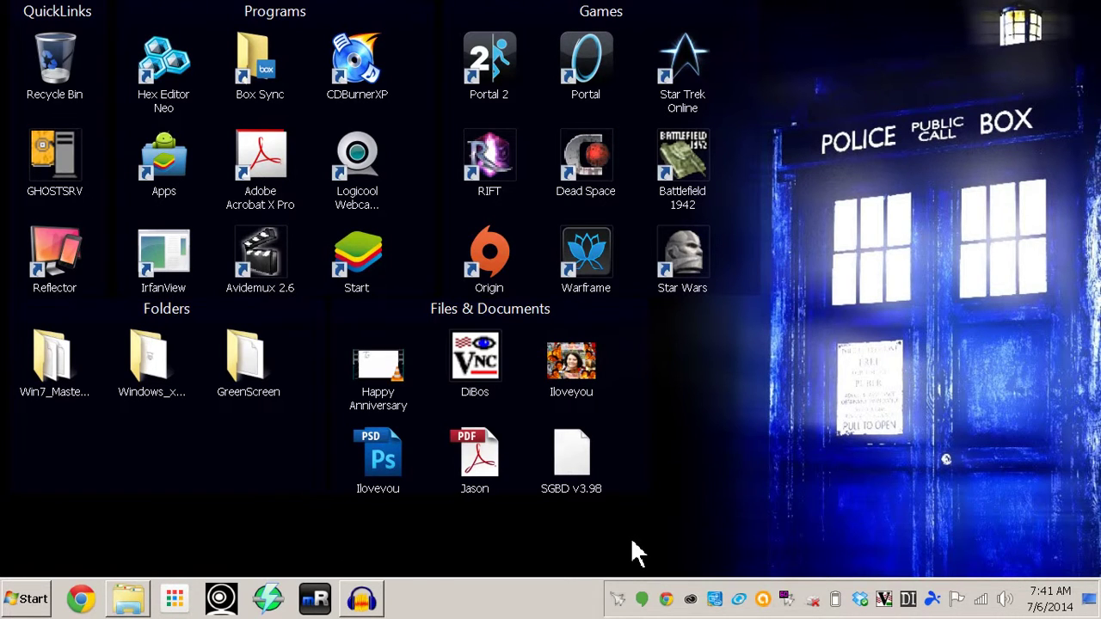
Step: Open Windows Task Manager and widen the Memory (Private Working Set) column in the process list to show its full heading
key("ctrl+shift+Escape")
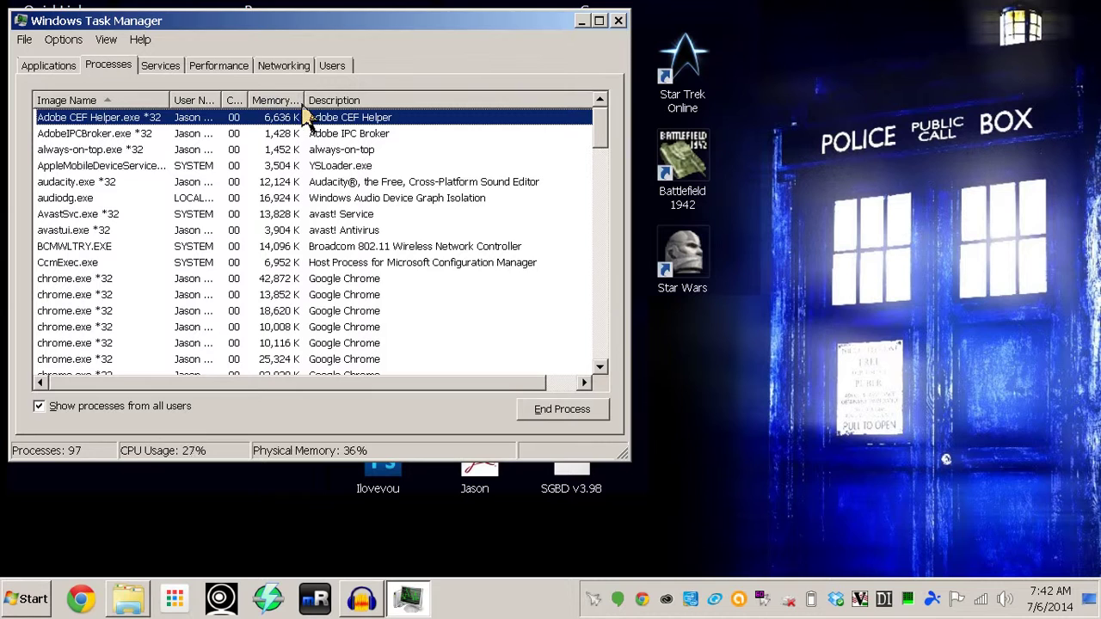
left_click_drag(304, 101, 406, 108)
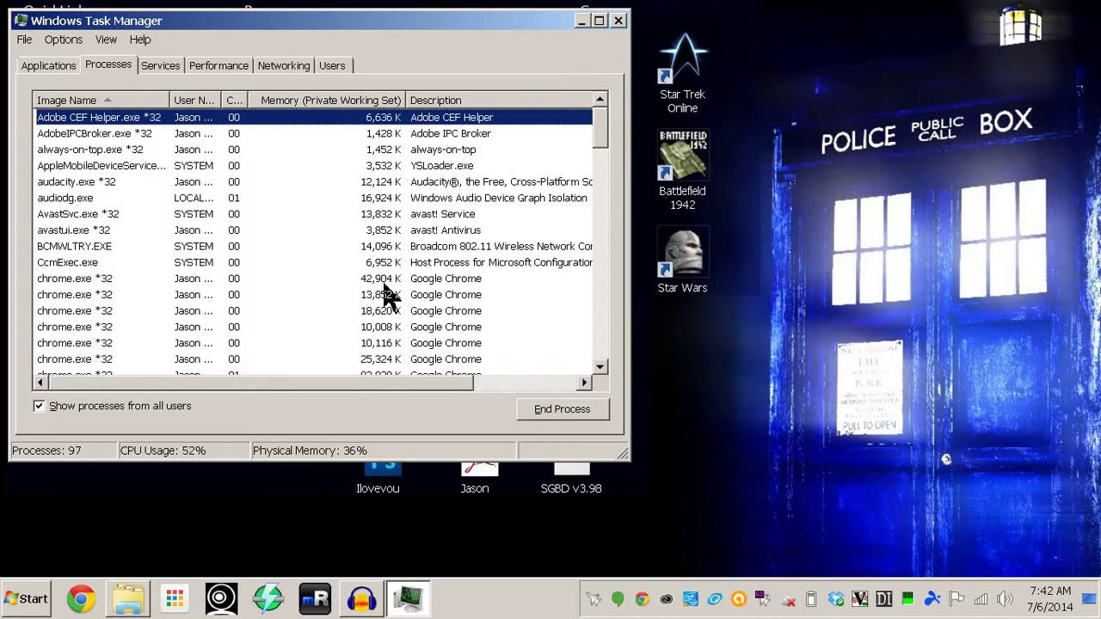
Step: Examine the memory use of the running processes, including the chrome.exe and svchost.exe entries
scroll(387, 294, "down", 4)
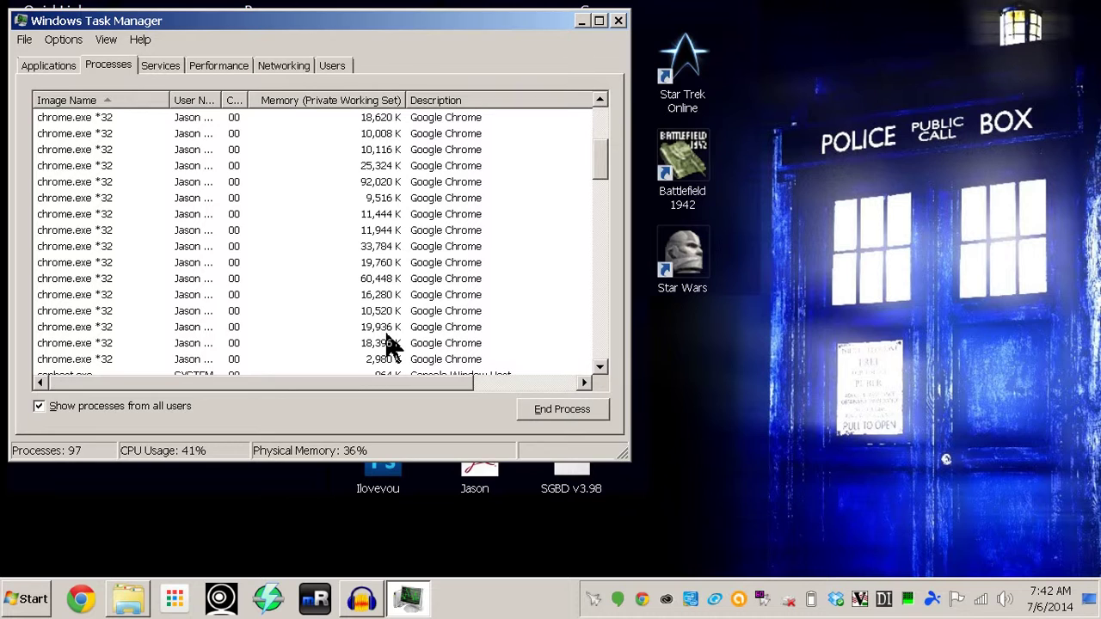
scroll(387, 344, "down", 1)
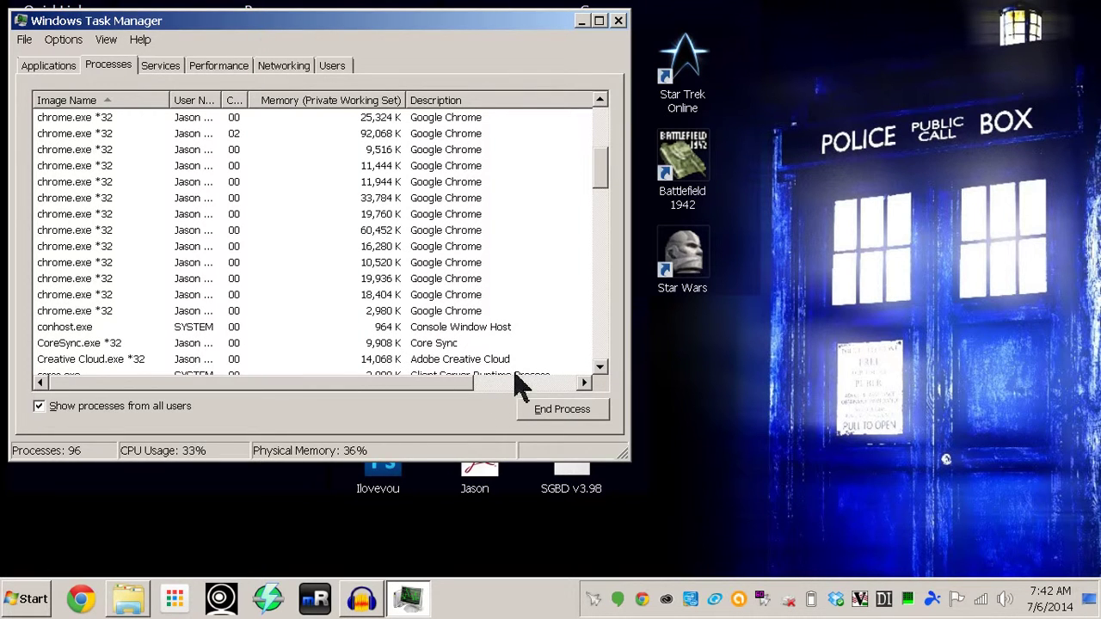
scroll(419, 332, "down", 15)
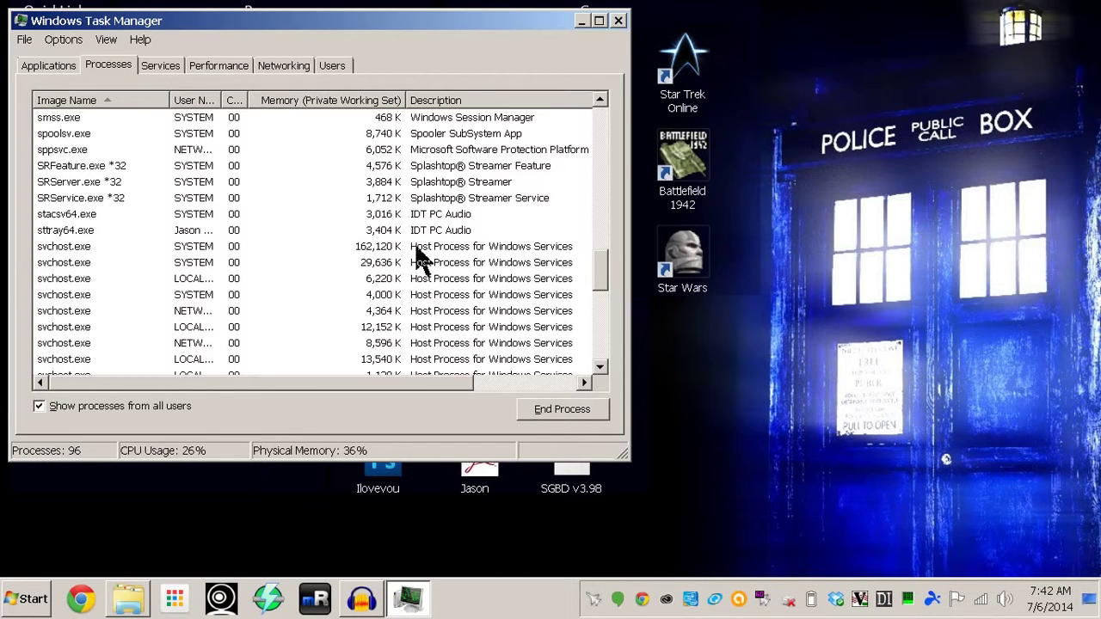
scroll(387, 265, "down", 14)
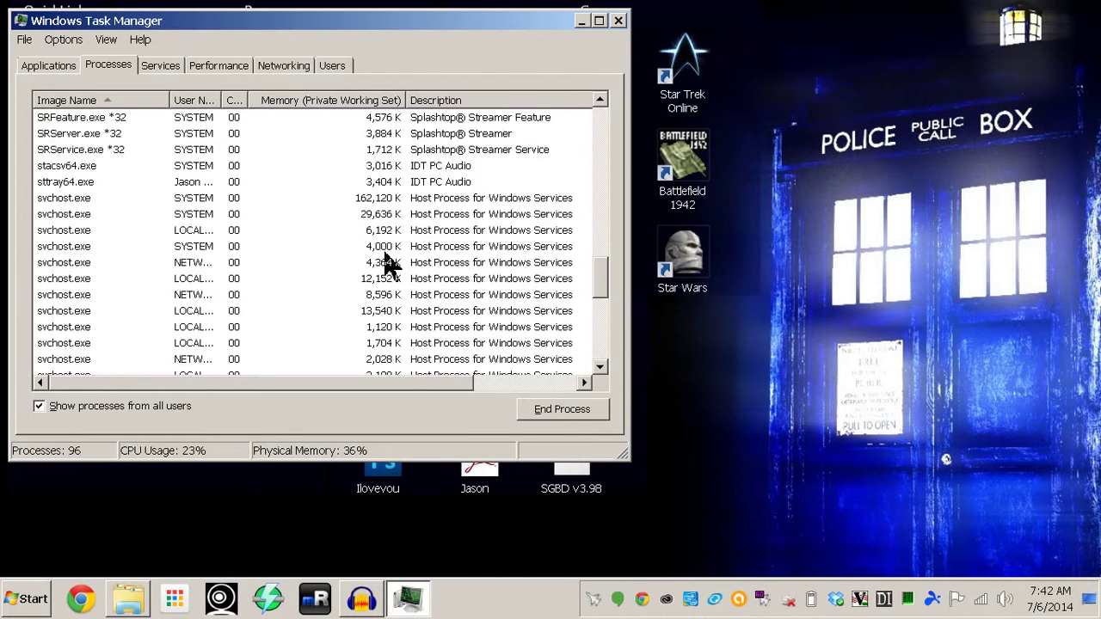
scroll(258, 224, "up", 12)
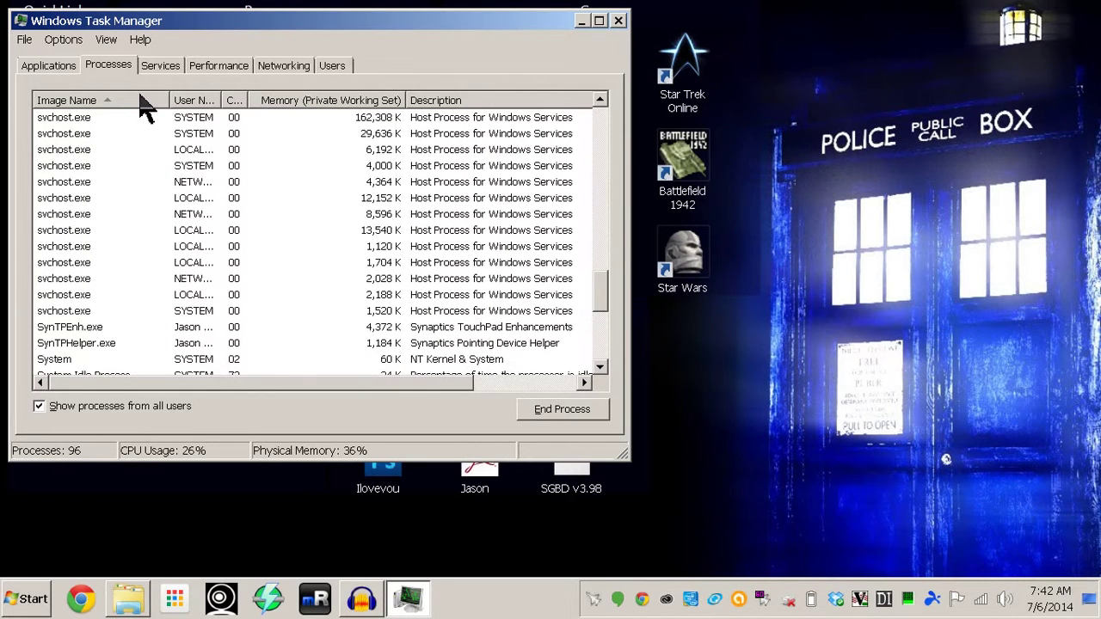
Step: List the running applications in Task Manager, and search for "defrag" to try launching Disk Defragmenter again
left_click(48, 66)
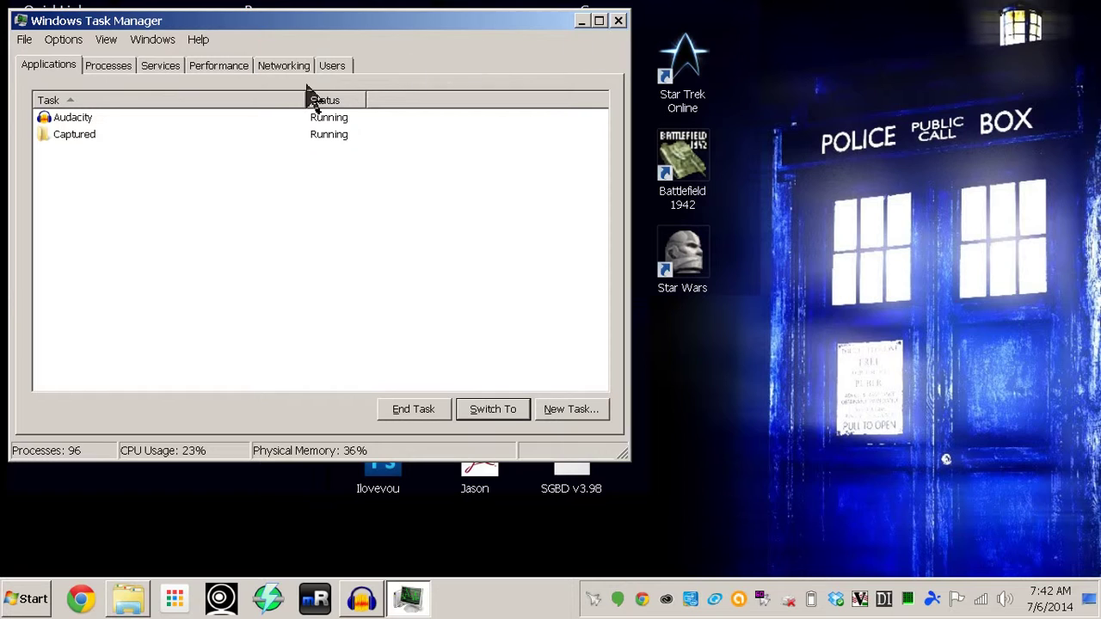
left_click(26, 599)
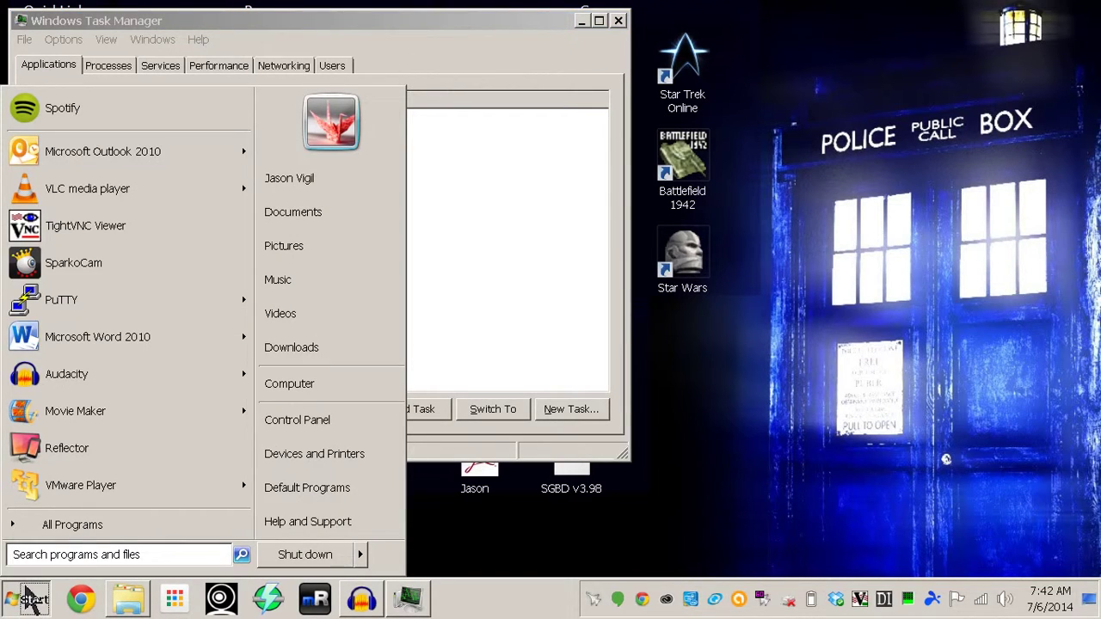
type("dik")
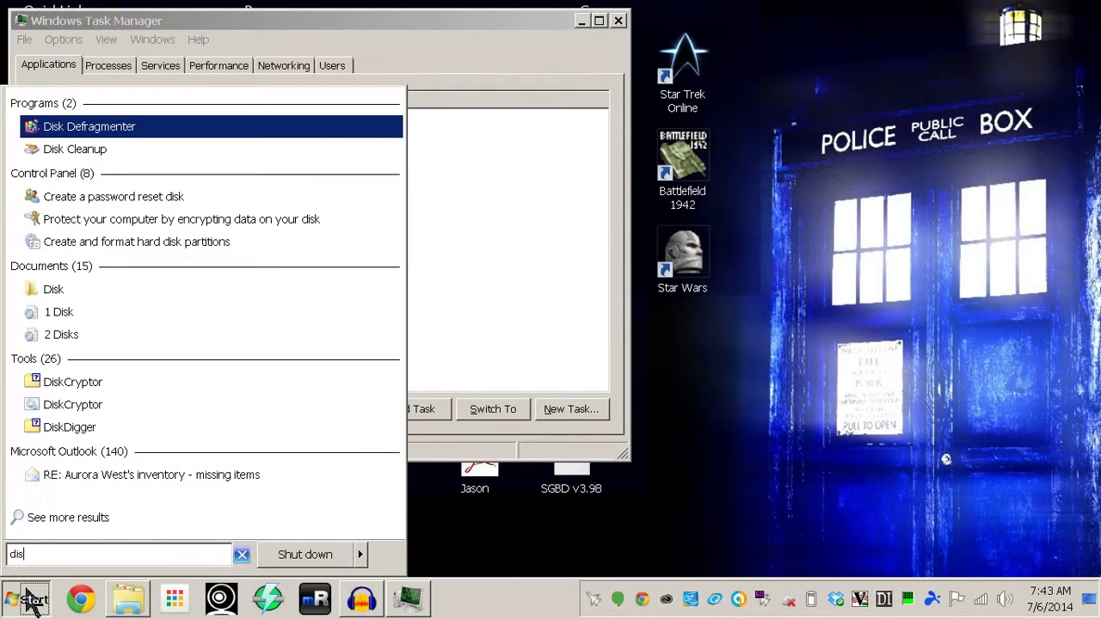
type("rag")
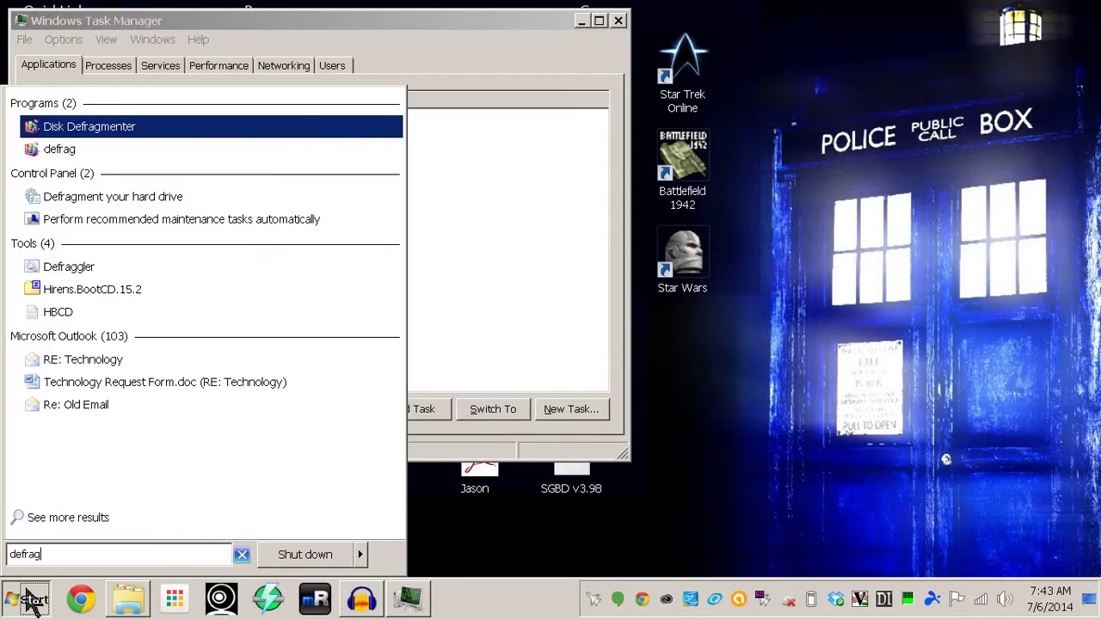
key("Down")
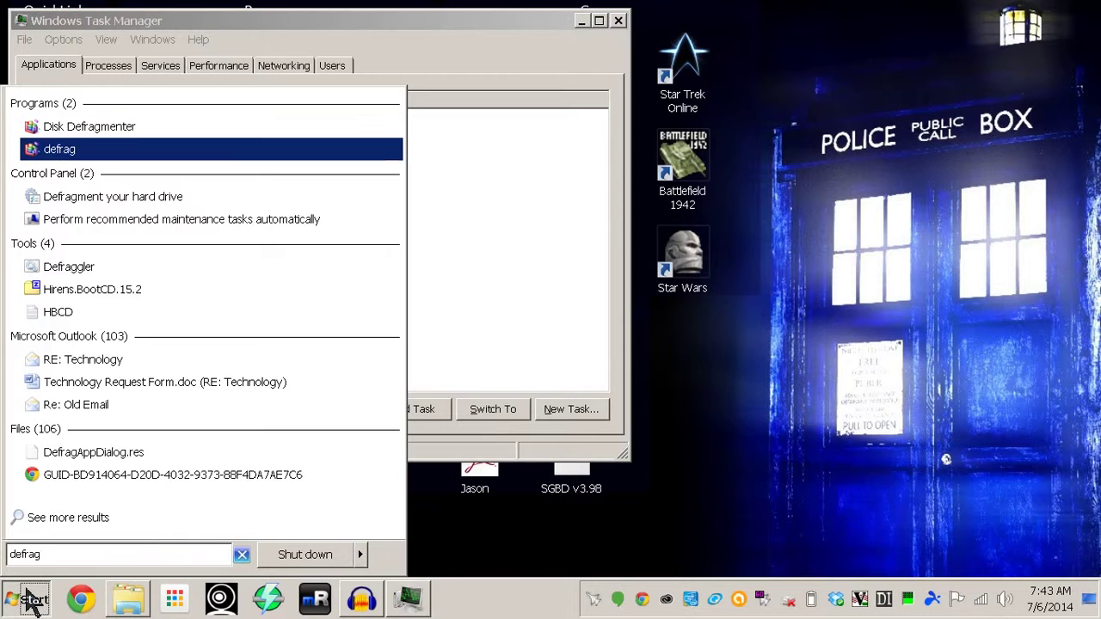
key("Up")
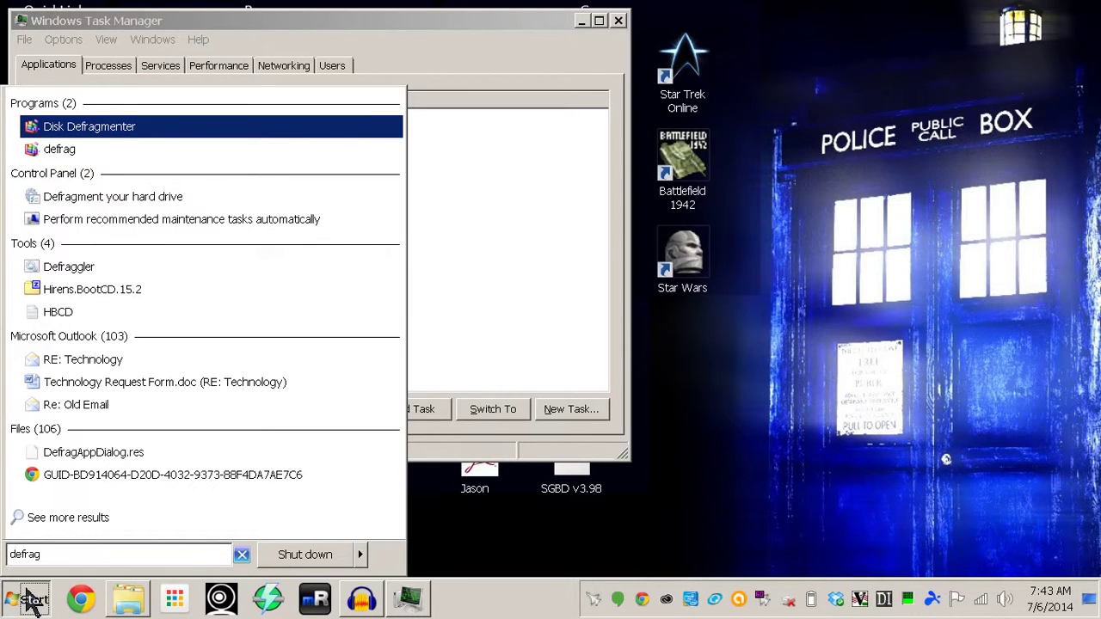
key("Return")
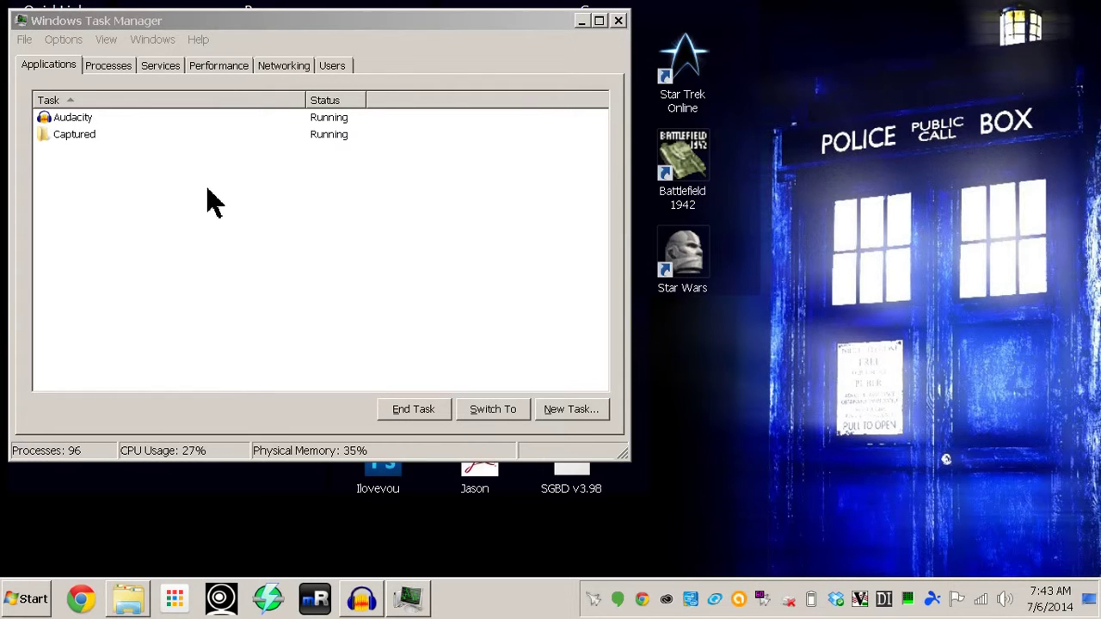
Step: Close Windows Task Manager and search for "glar" to launch Glary Utilities 5
left_click(385, 28)
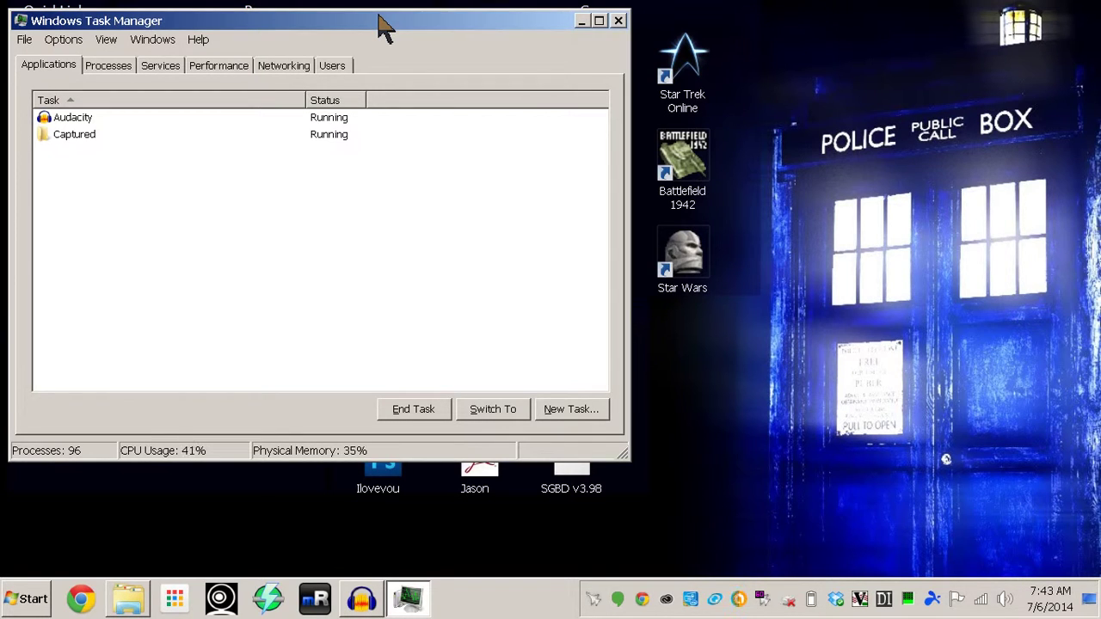
left_click(618, 21)
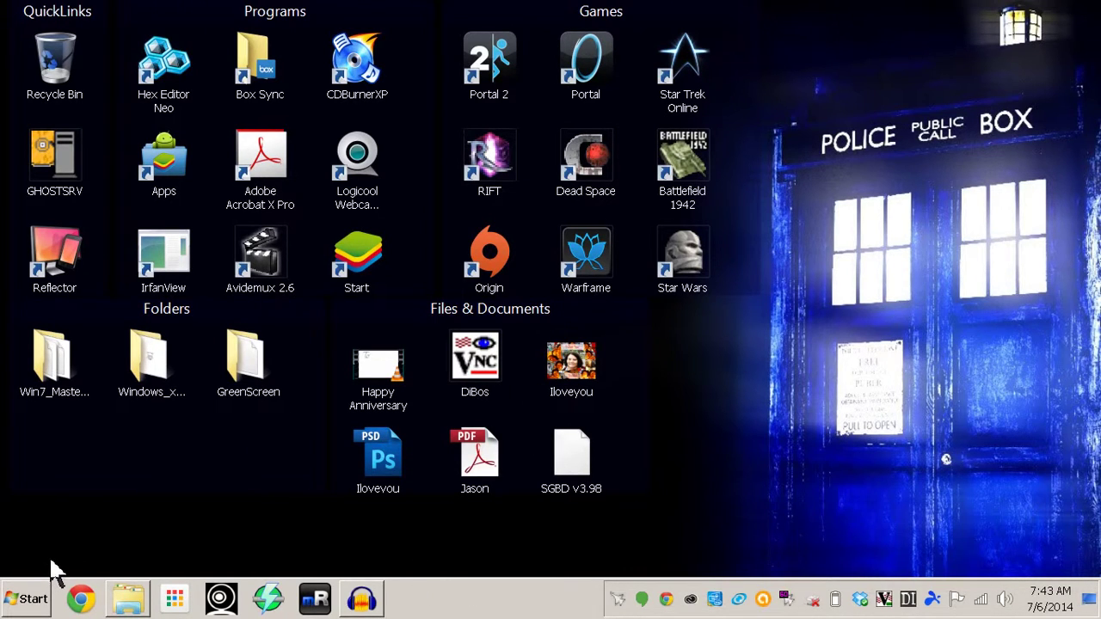
left_click(36, 602)
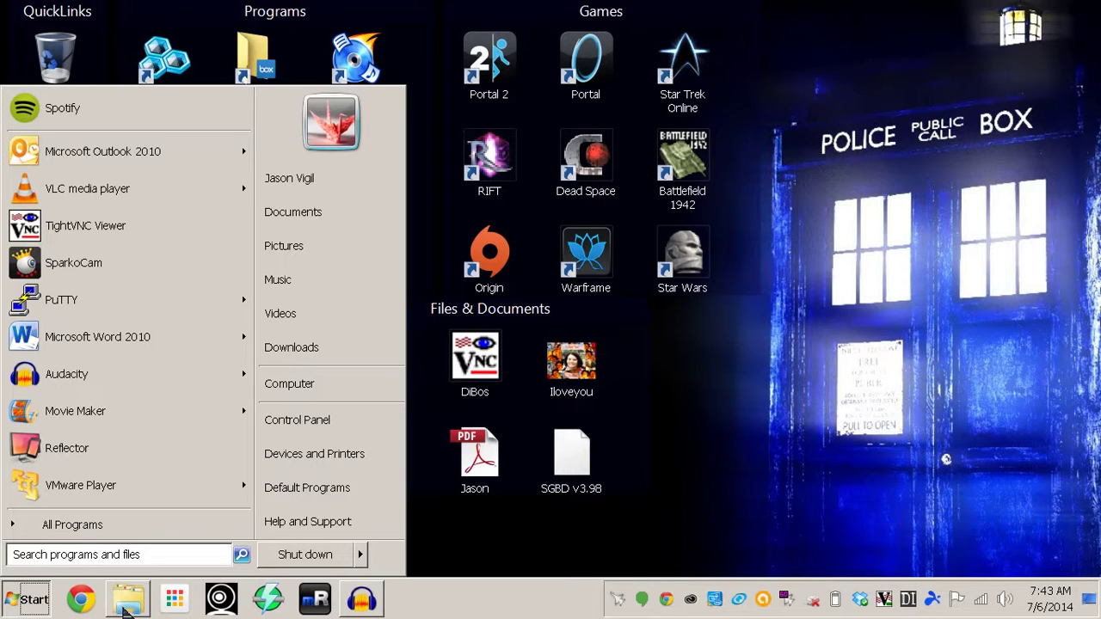
type("glar")
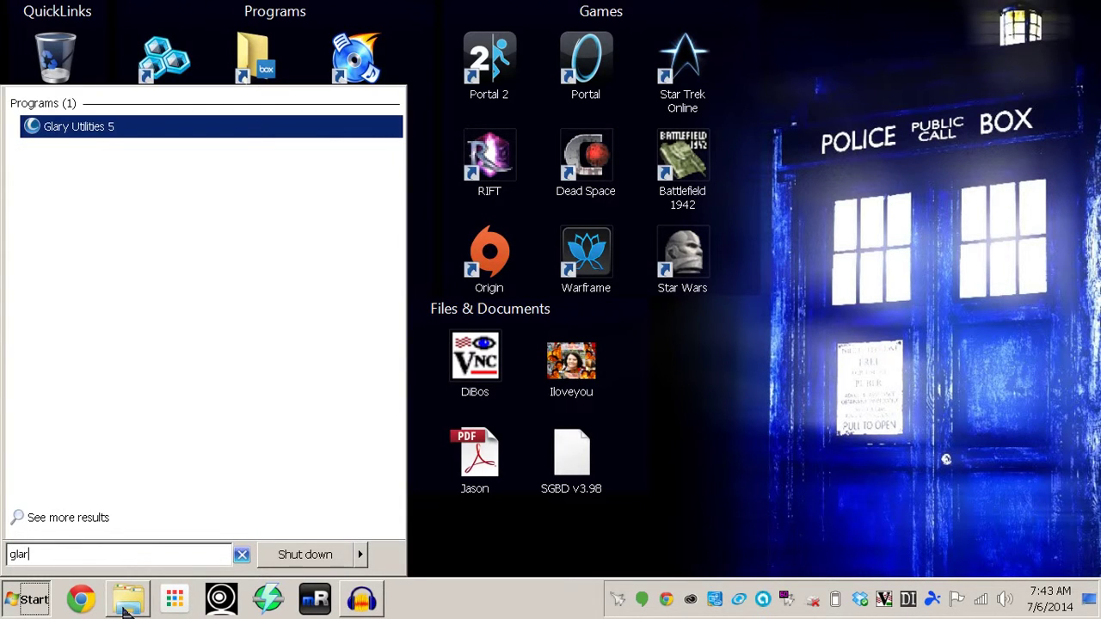
key("Escape")
mouse_move(125, 609)
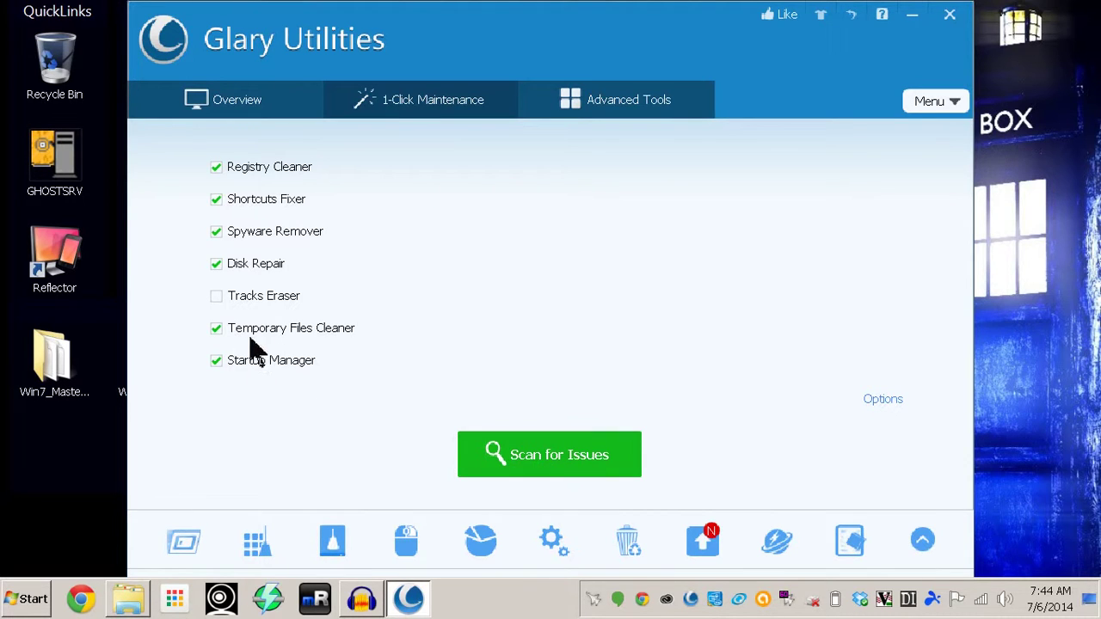
Step: Include Tracks Eraser in the 1-Click Maintenance checks and scan the computer for issues
left_click(275, 301)
left_click(499, 449)
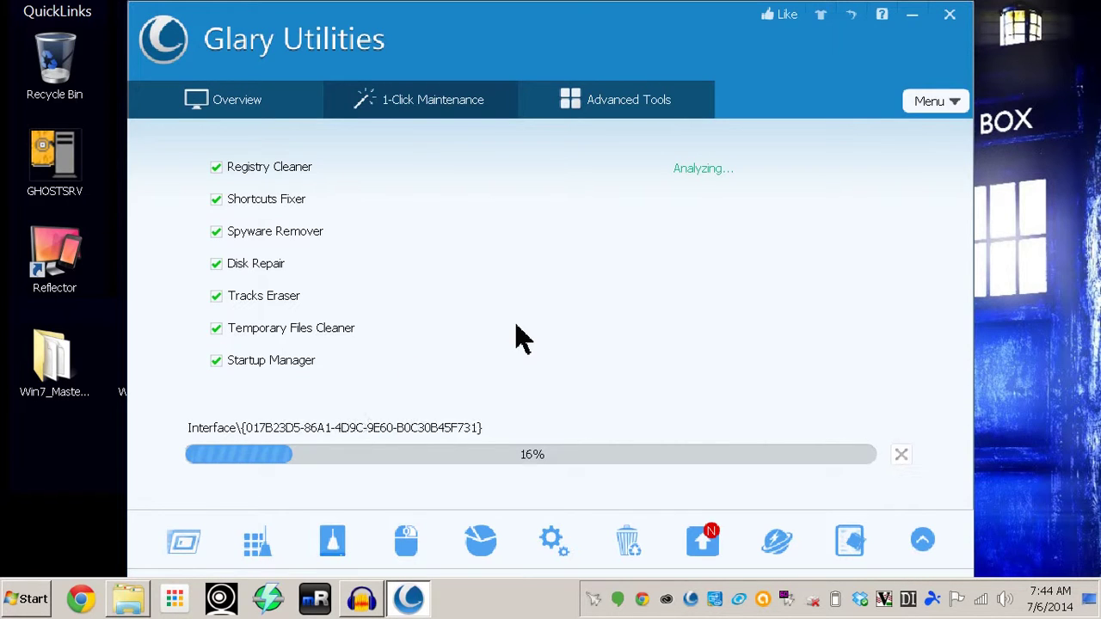
Step: Open Startup Manager from the Glary Utilities overview and examine its startup programs and scheduled tasks
left_click(249, 110)
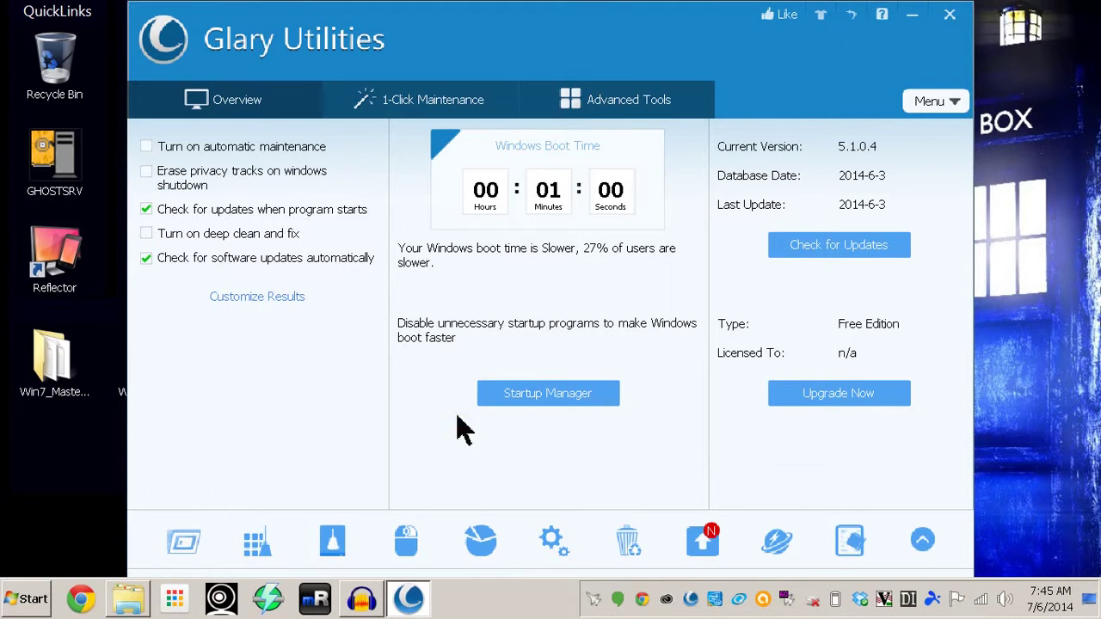
left_click(574, 411)
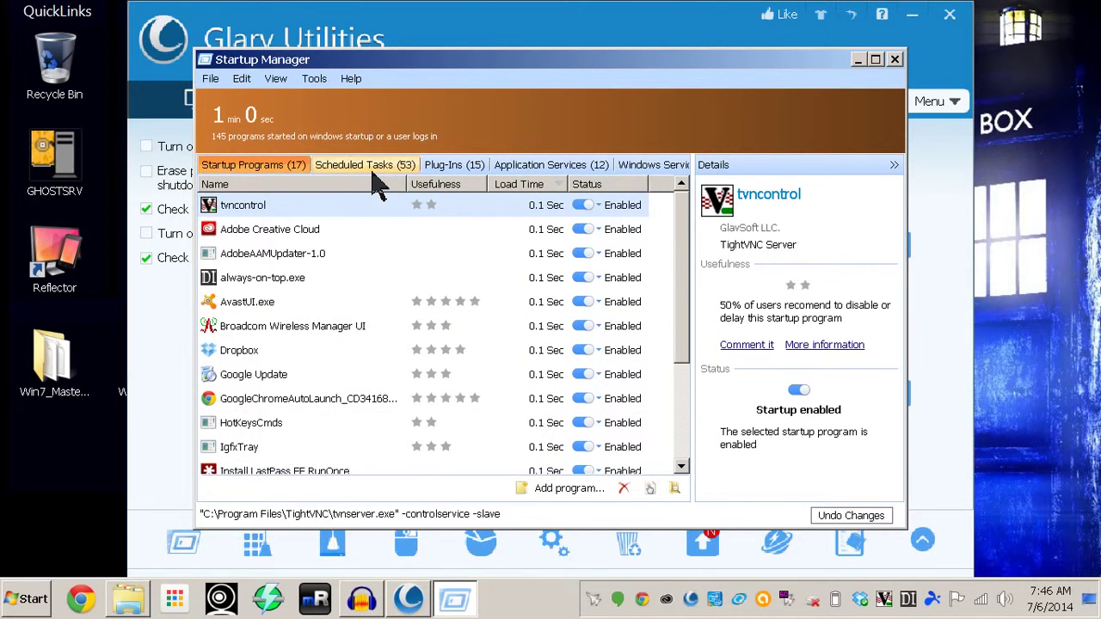
left_click(400, 165)
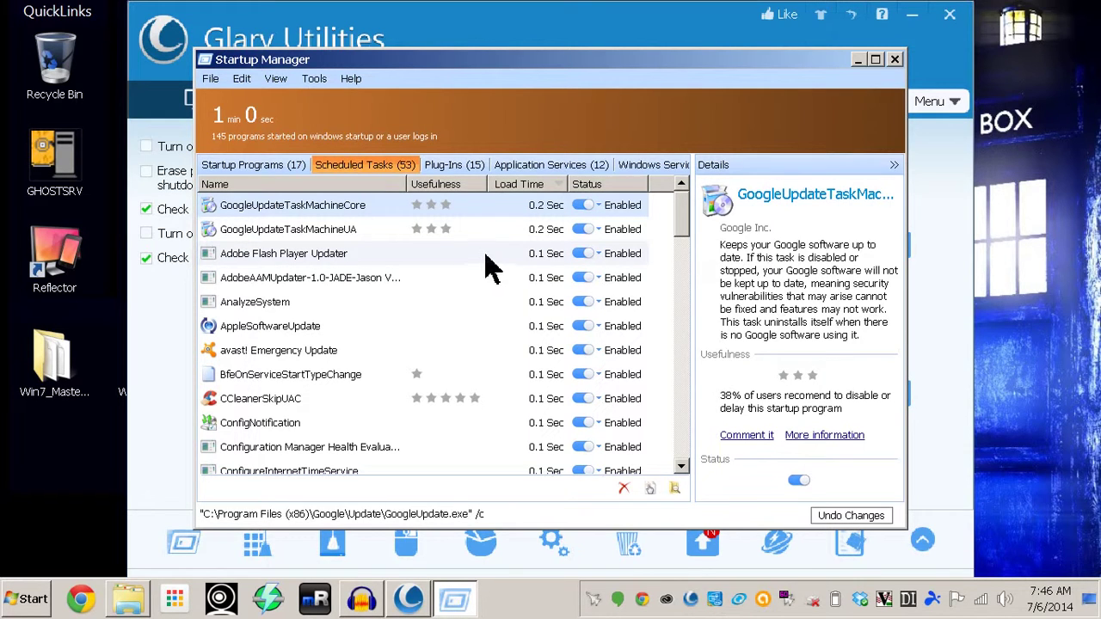
Step: Examine the plug-ins and application services that load at startup, and close Startup Manager
left_click(456, 166)
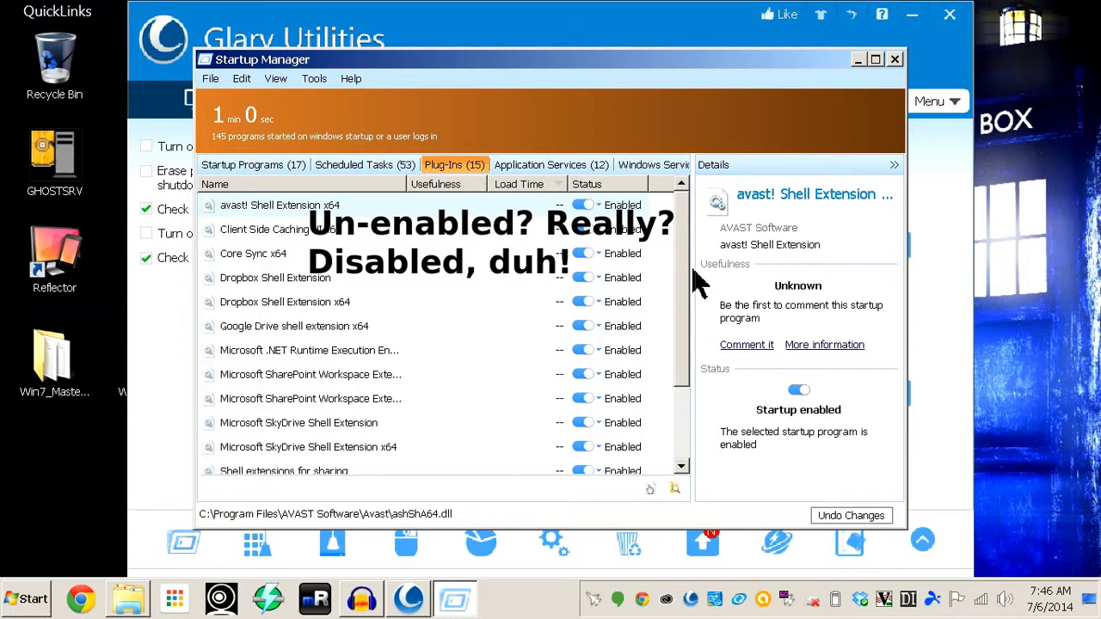
scroll(683, 339, "down", 1)
scroll(684, 340, "down", 1)
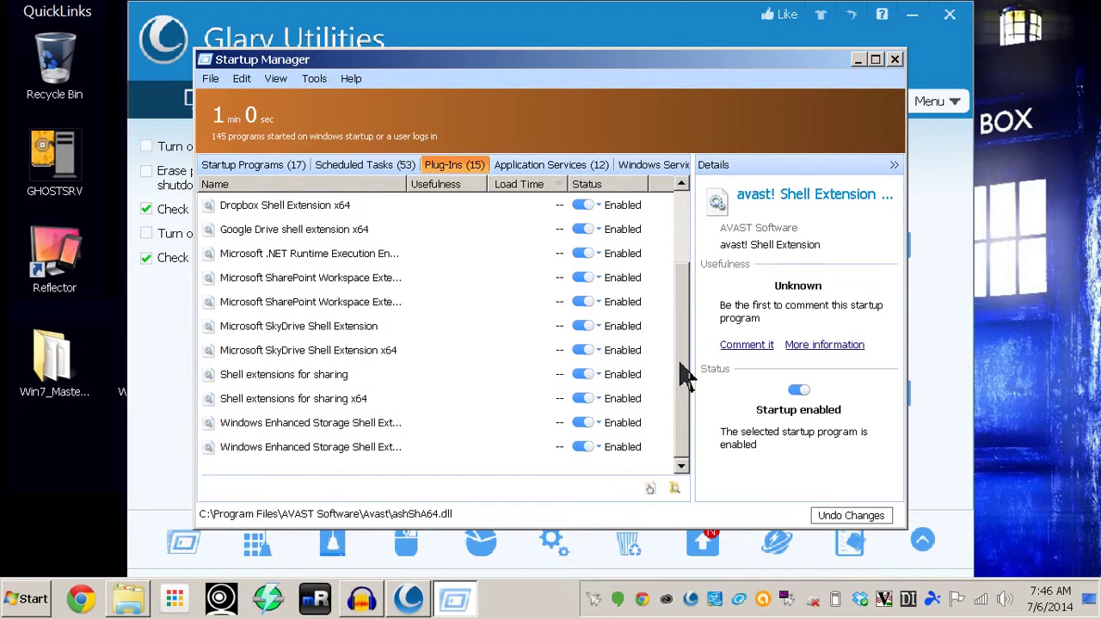
left_click_drag(683, 368, 684, 279)
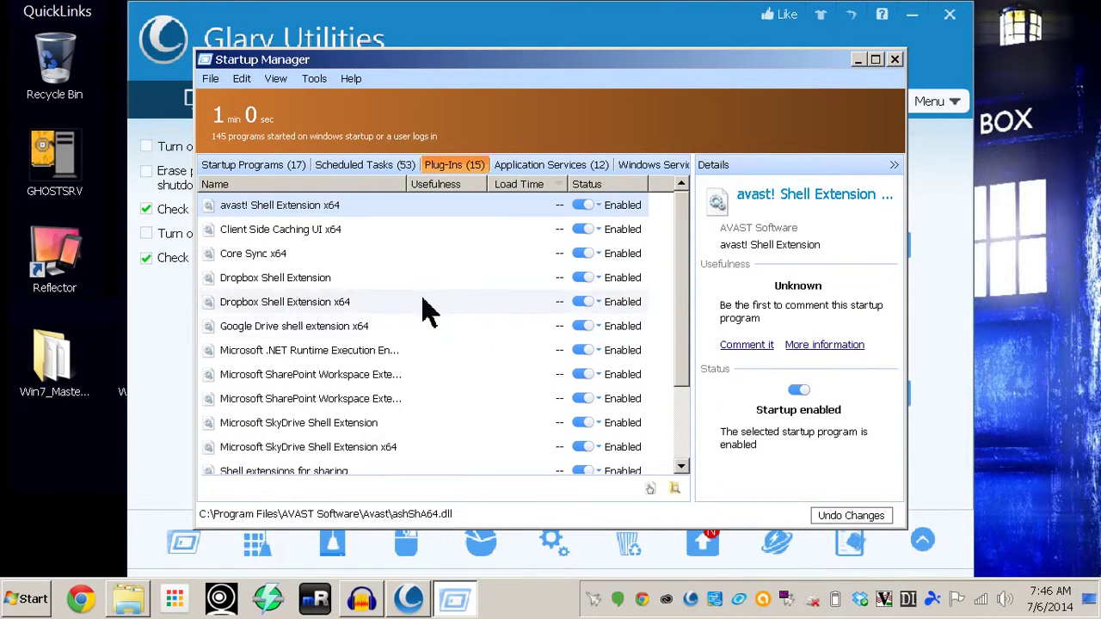
left_click(544, 166)
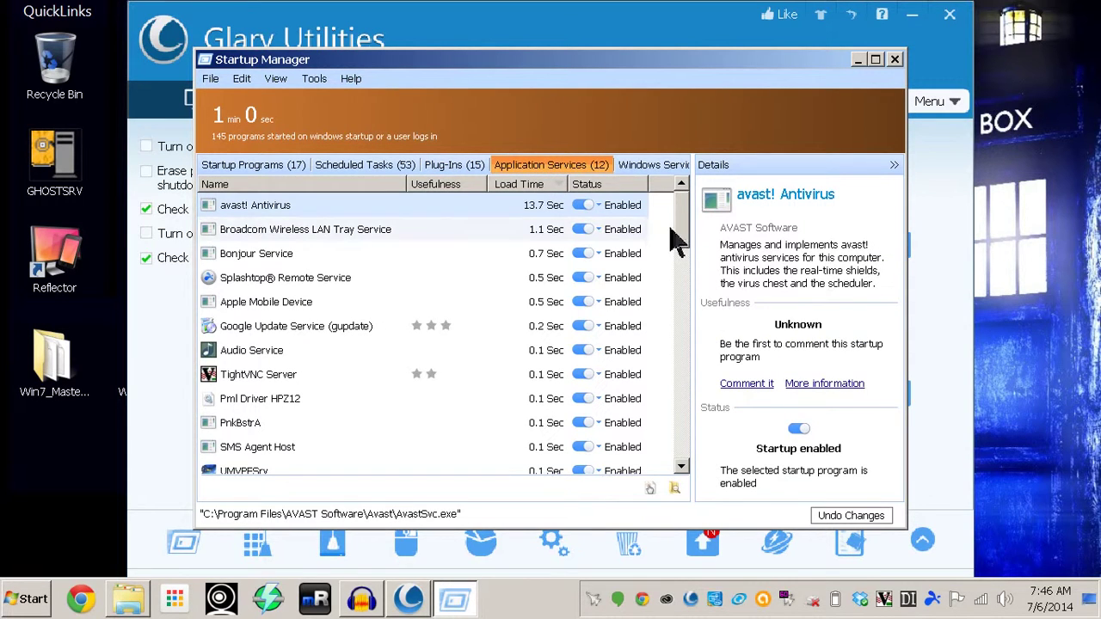
left_click(895, 60)
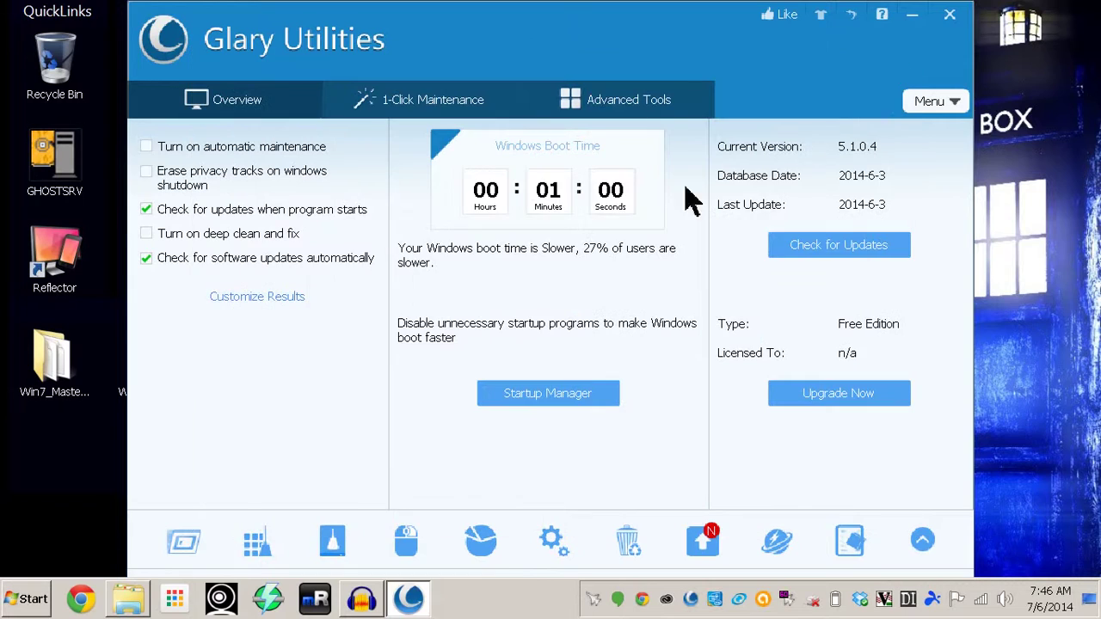